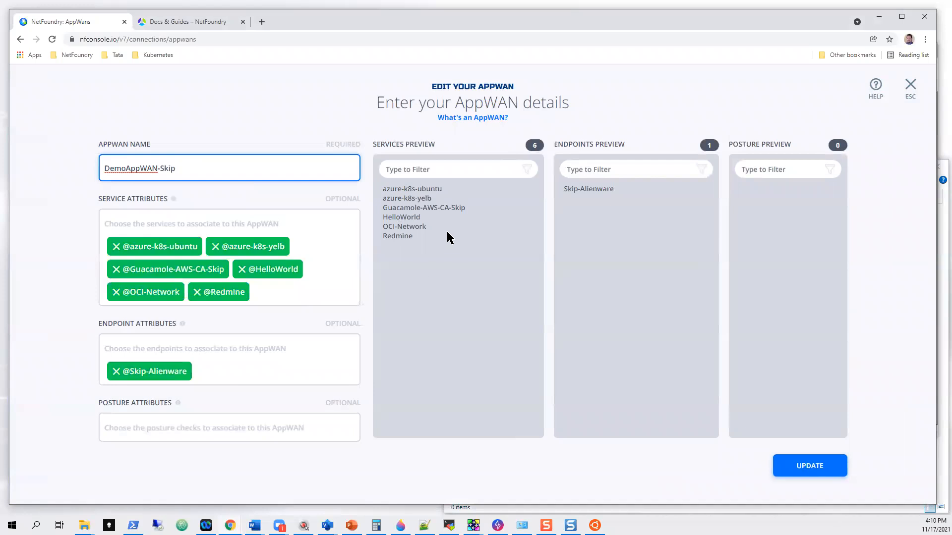
- Highlight the HelloWorld service in the AppWAN's services preview, switch to the desktop edge client and review the Skip-Alienware identity's services
left_click(396, 224)
double_click(397, 217)
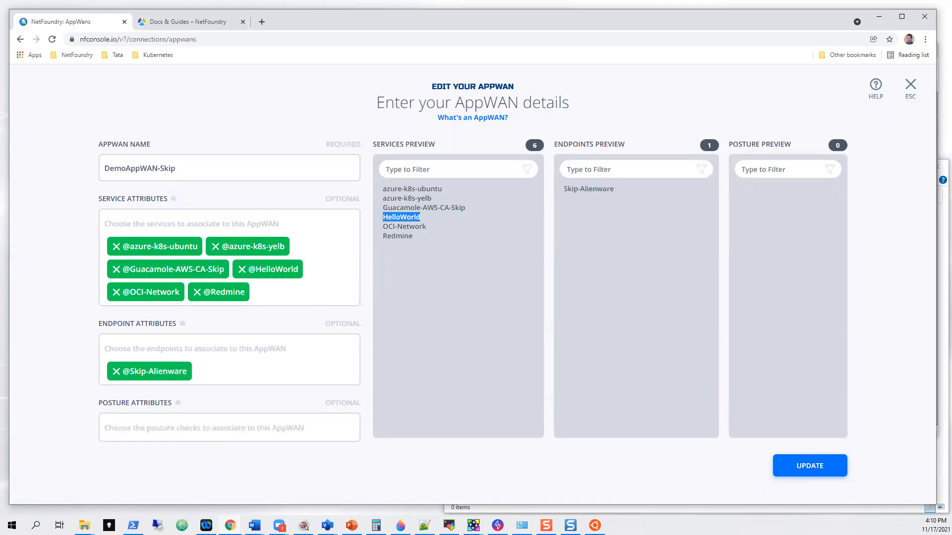
left_click(497, 525)
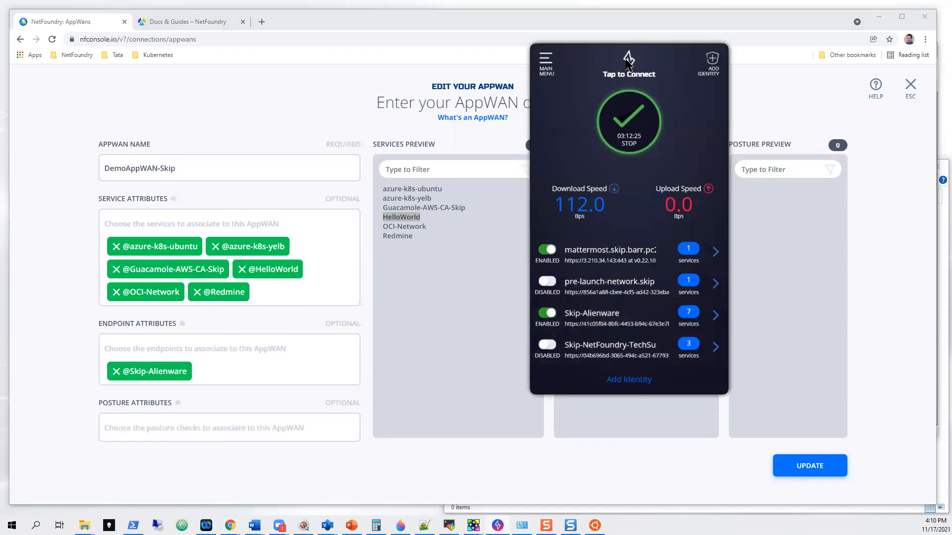
left_click_drag(632, 62, 772, 57)
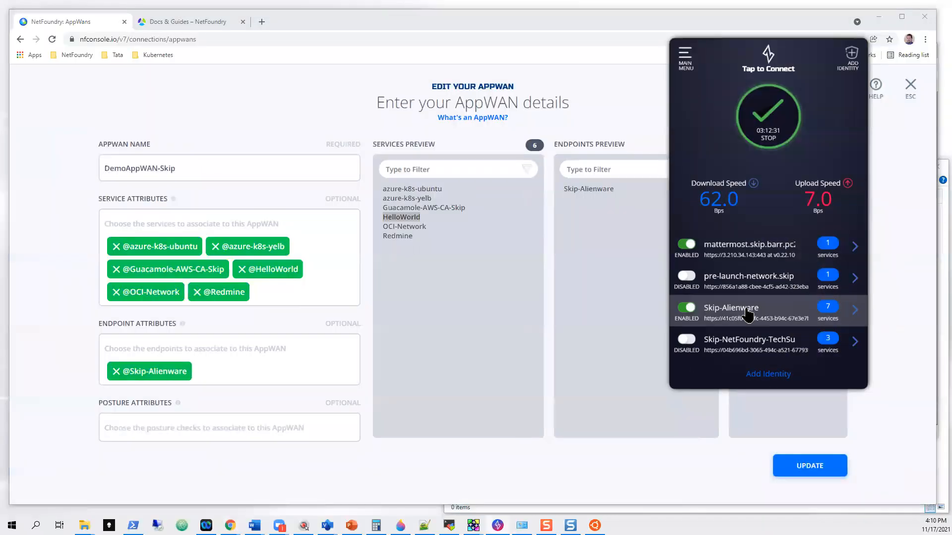
left_click(748, 314)
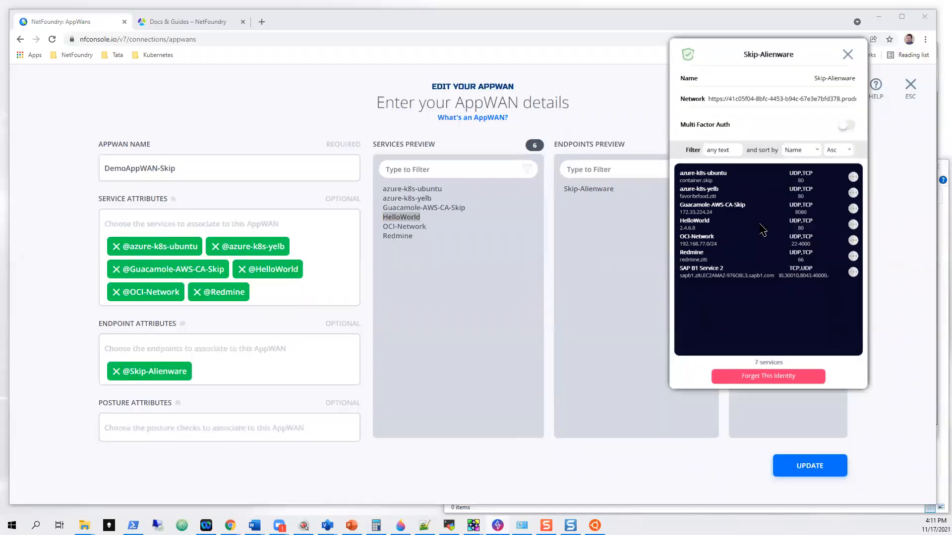
left_click(848, 54)
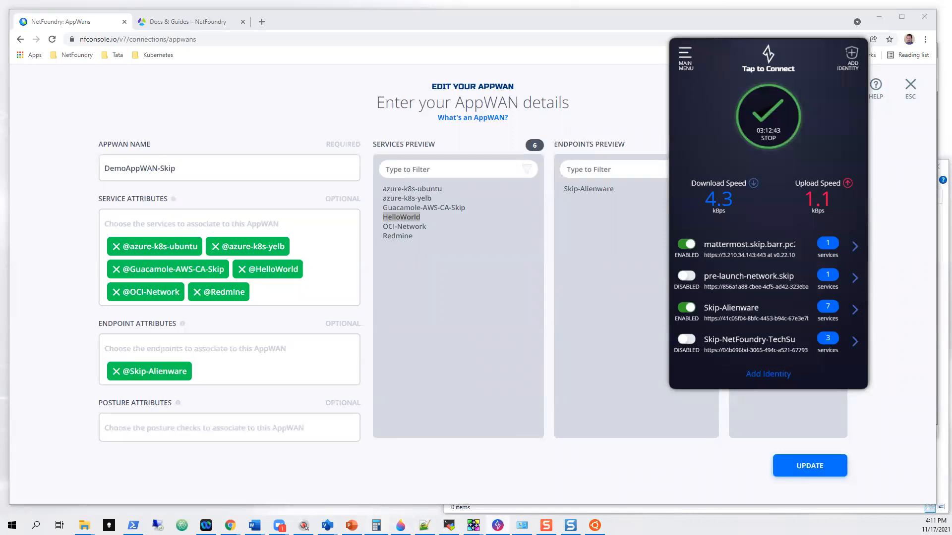
- Switch to the Ubuntu terminal, clear it and fetch the HelloWorld service page with curl
left_click(595, 525)
type("clear")
key("Return")
type("curl")
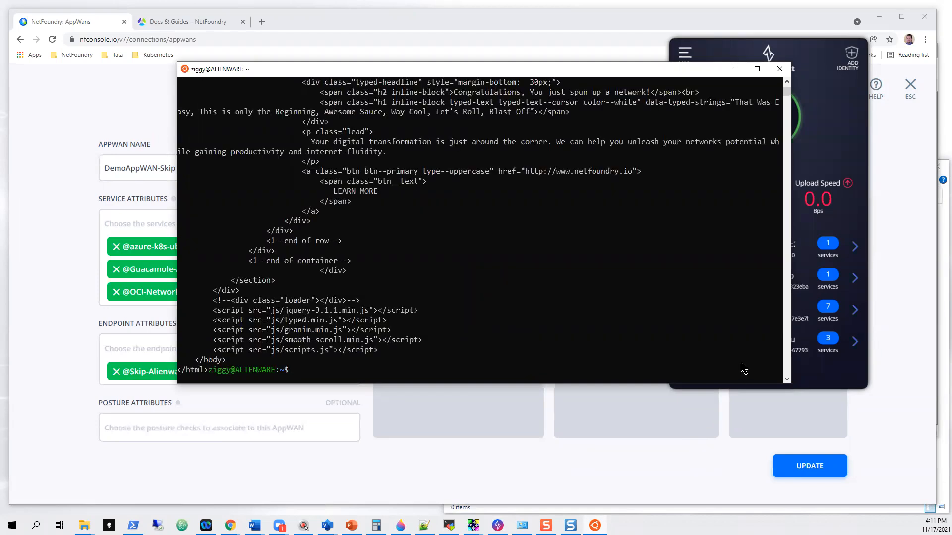
- Load the HelloWorld service address 2.4.6.8 in a new browser tab
left_click(261, 21)
left_click(295, 39)
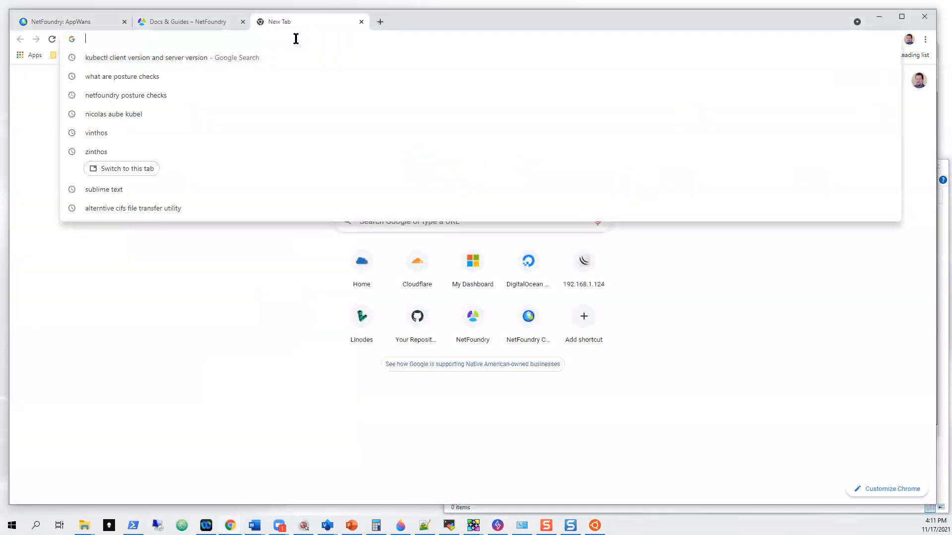
type("2.")
key("Return")
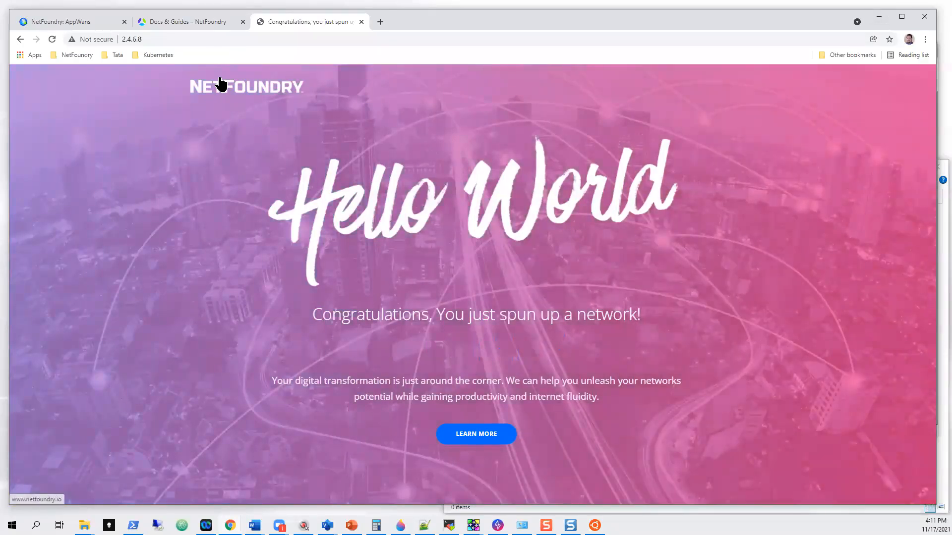
- Search the NetFoundry support docs for "posture", open the article Create and Manage Posture Checks and skim through it
left_click(182, 24)
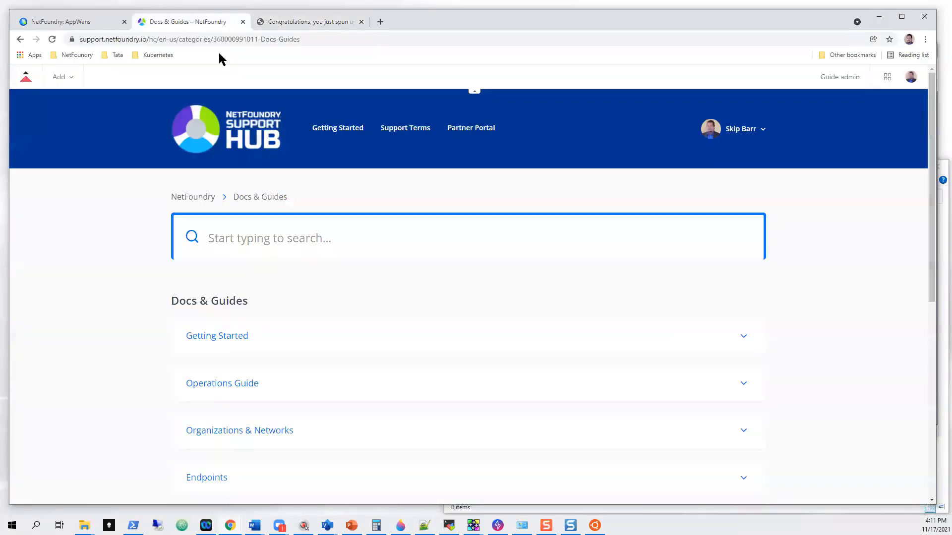
left_click(266, 233)
type("posture")
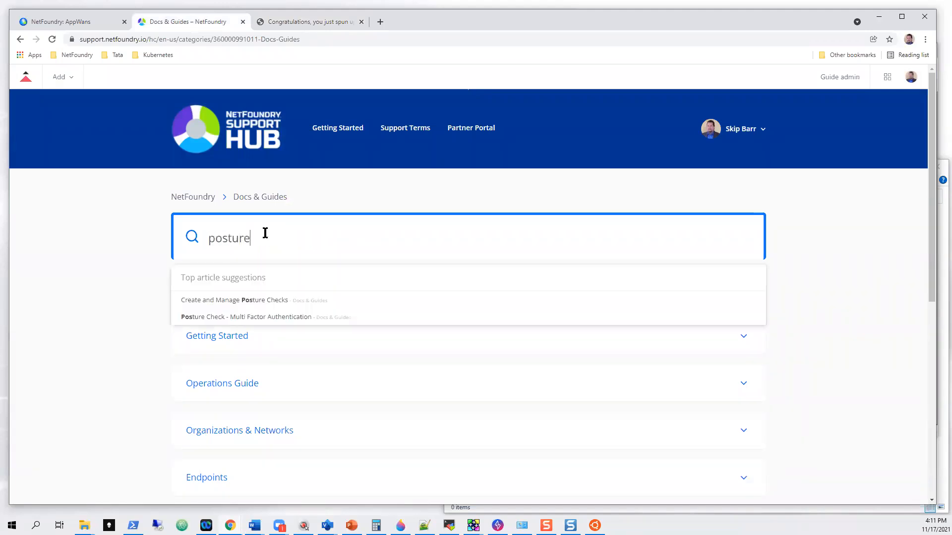
left_click(238, 301)
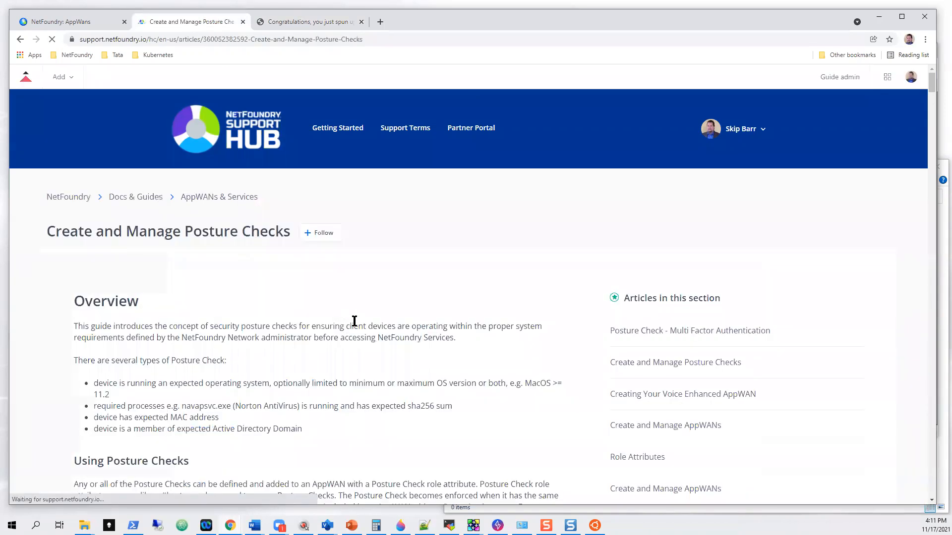
left_click_drag(931, 80, 932, 121)
scroll(932, 121, "down", 14)
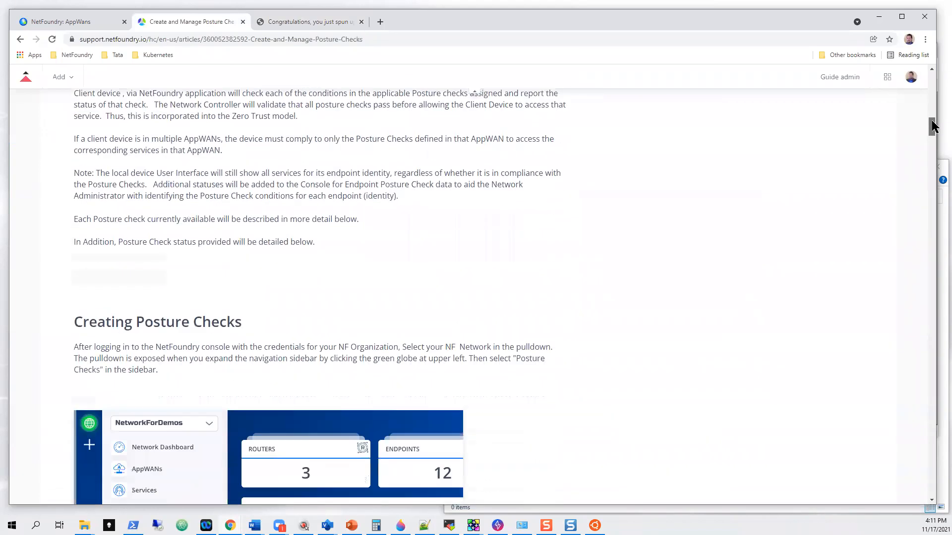
scroll(846, 233, "down", 9)
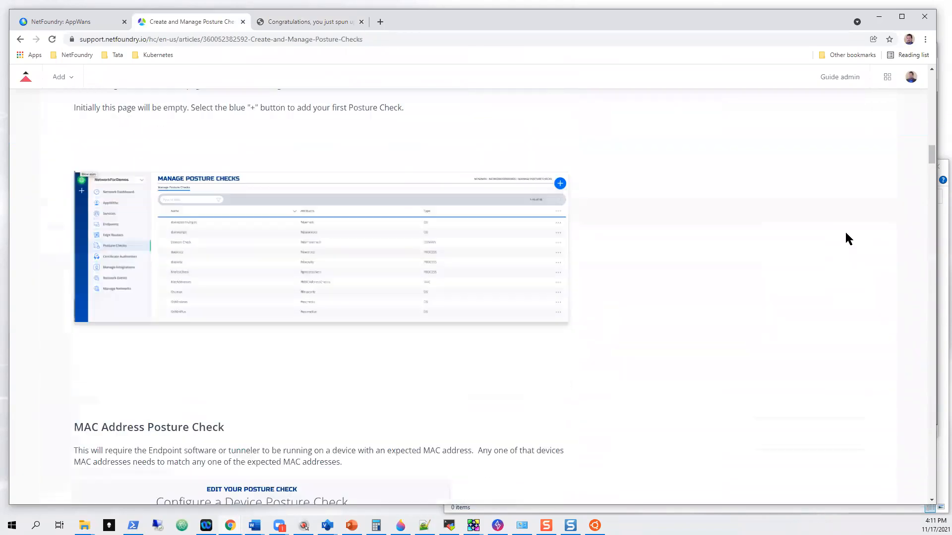
scroll(846, 239, "up", 3)
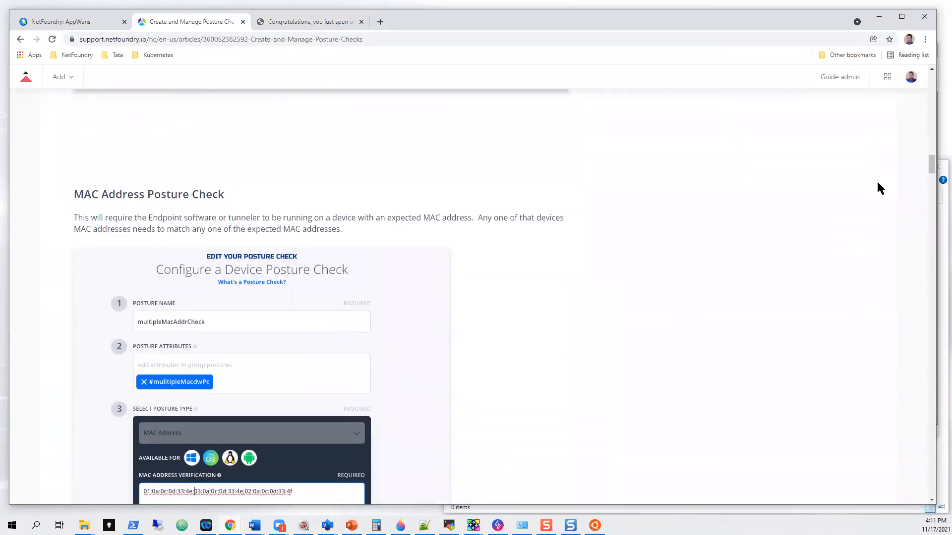
left_click_drag(932, 168, 923, 91)
- Leave the AppWAN edit form in the NetFoundry console and start a new posture check for DemoNetwork
left_click(87, 21)
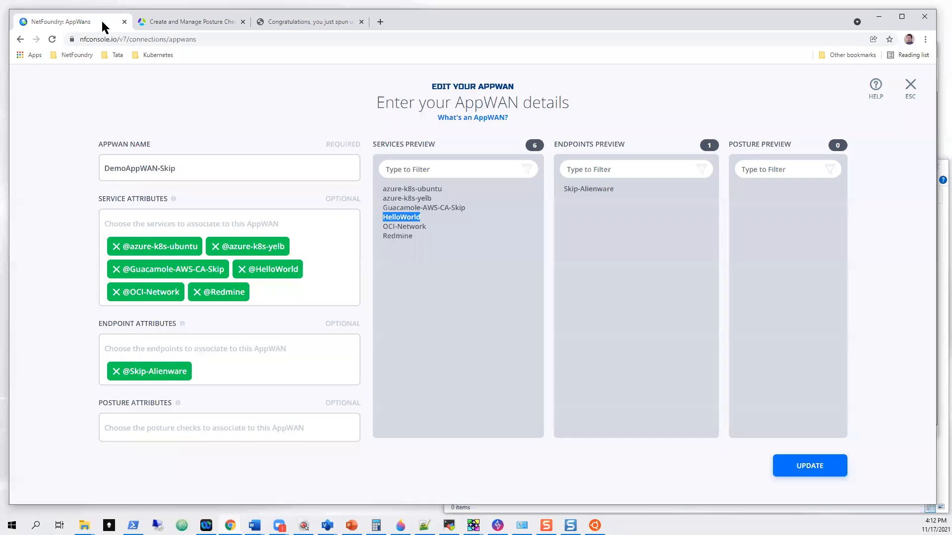
left_click(913, 87)
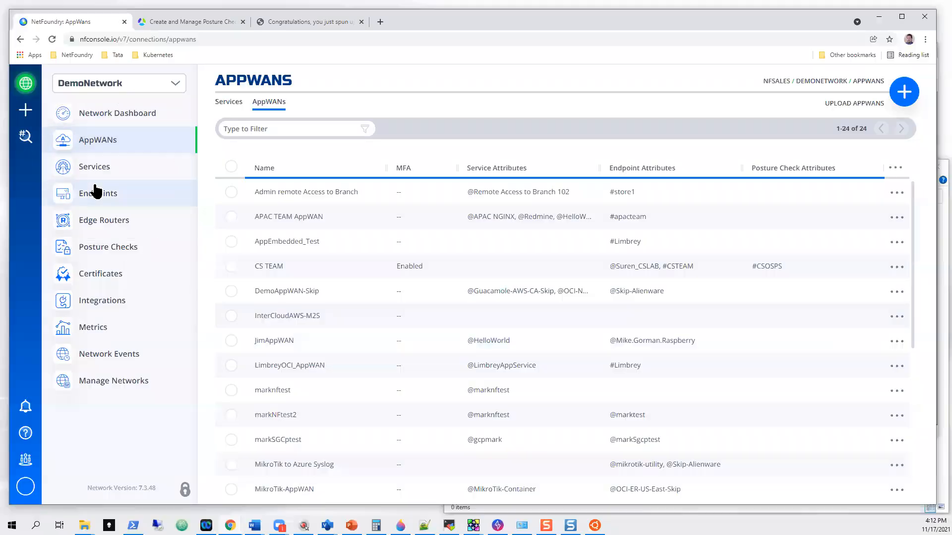
left_click(115, 251)
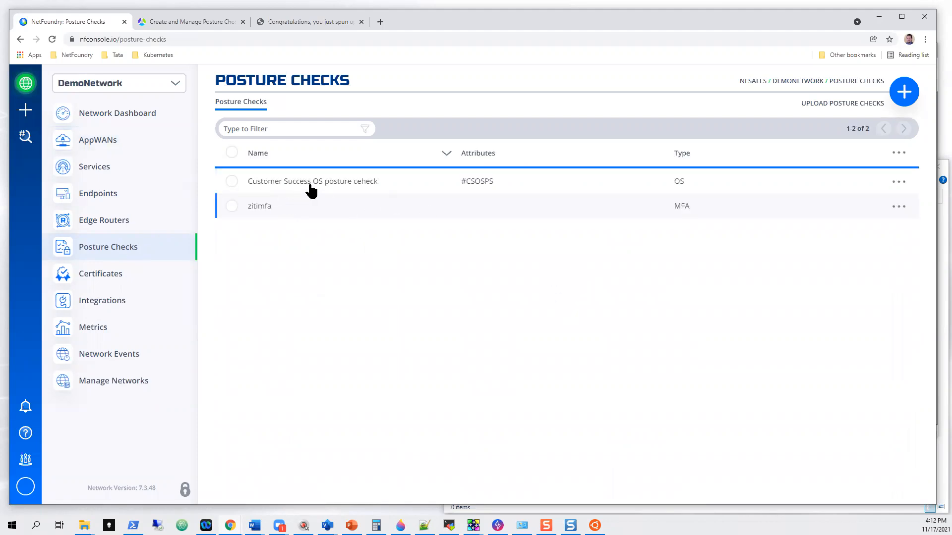
left_click(904, 93)
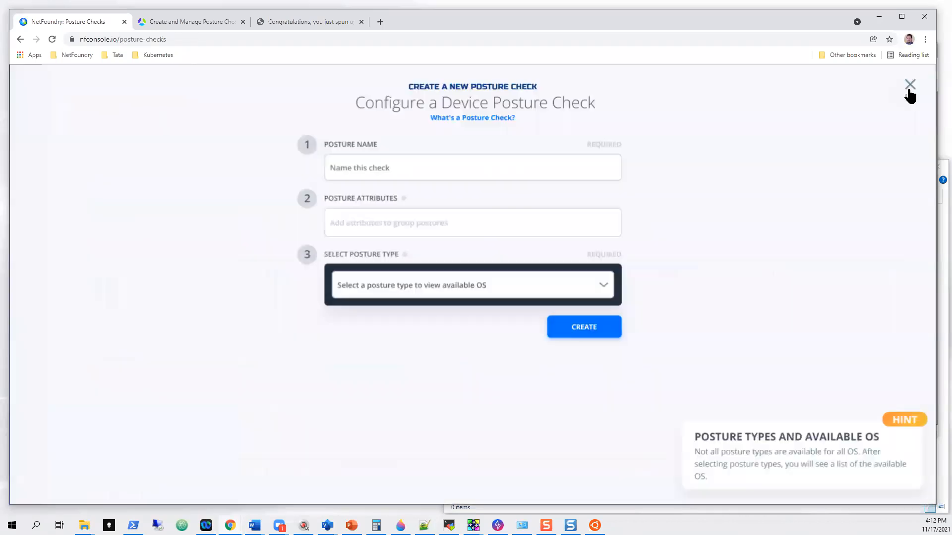
- Name the new posture check SkipDemo-PC
left_click(388, 160)
type("S")
type("kipDemo")
type("P")
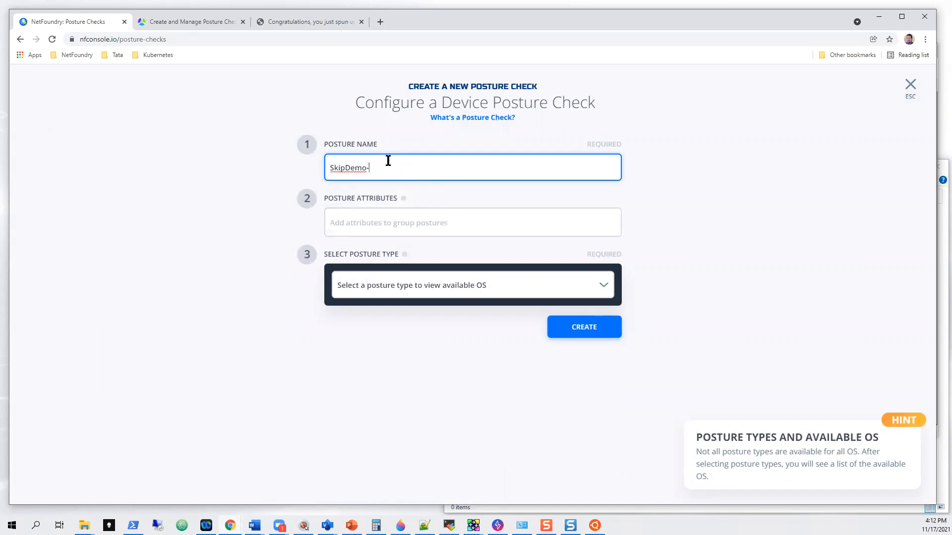
type("PC")
left_click(409, 219)
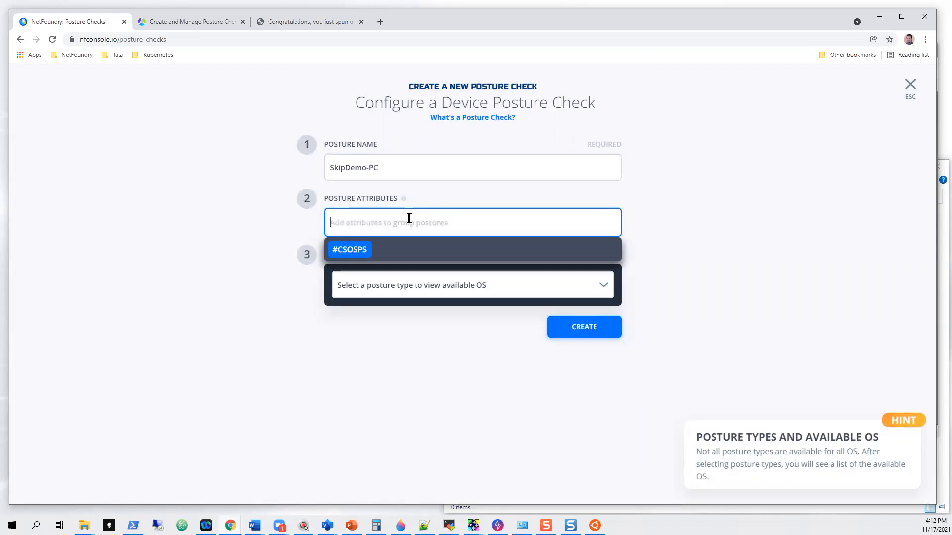
type("#skip")
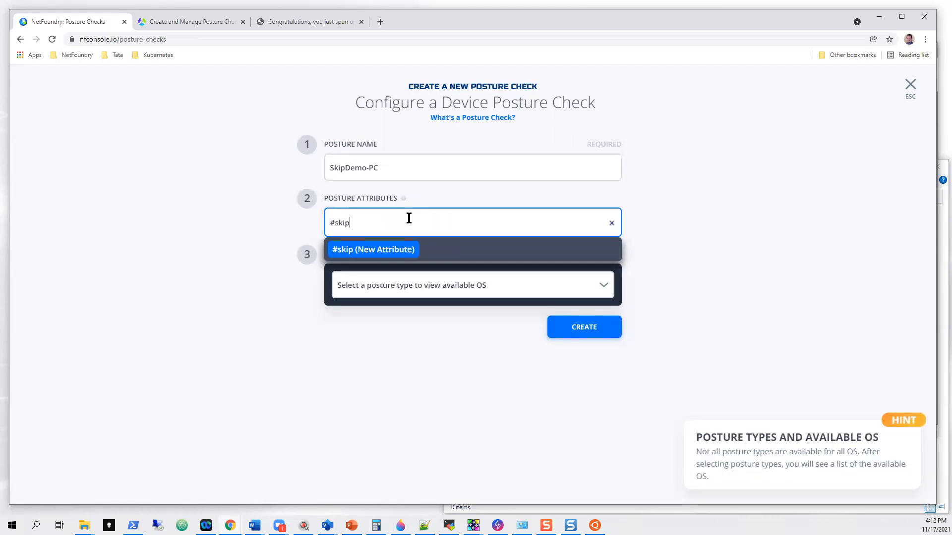
type("osture")
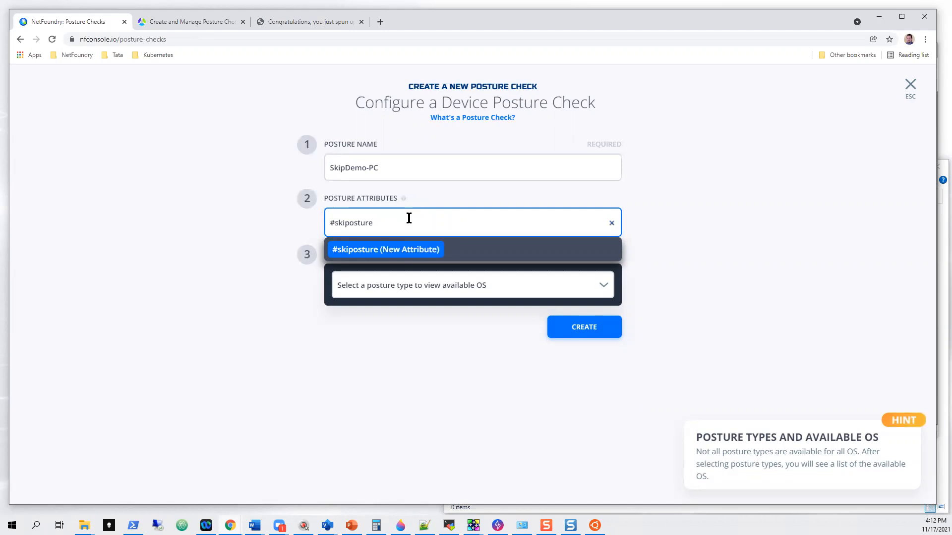
key("BackSpace")
key("BackSpace")
key("BackSpace")
key("BackSpace")
key("BackSpace")
key("BackSpace")
key("BackSpace")
key("BackSpace")
key("BackSpace")
key("BackSpace")
key("BackSpace")
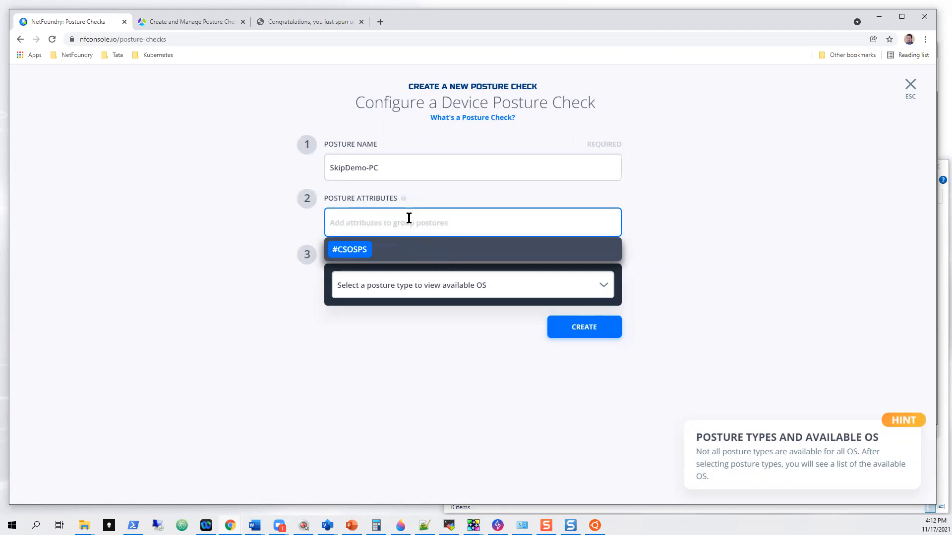
- Add the new attribute #remote-all to the posture check and set its posture type to Process Check
type("#remote-all")
key("Return")
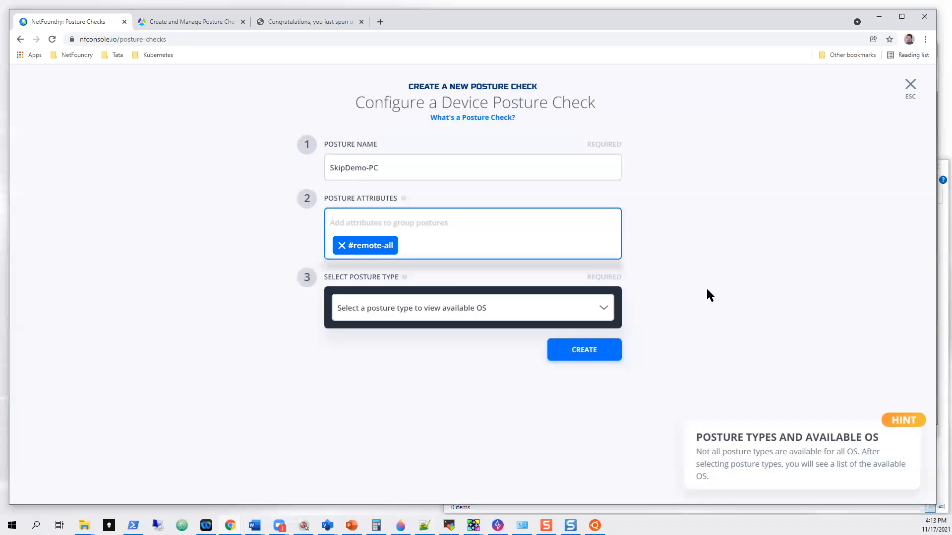
left_click(604, 308)
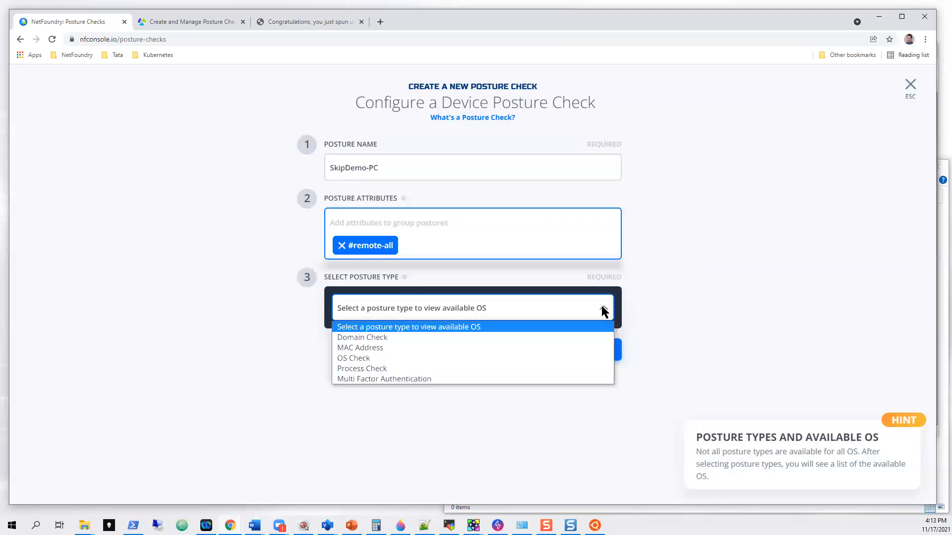
left_click(397, 369)
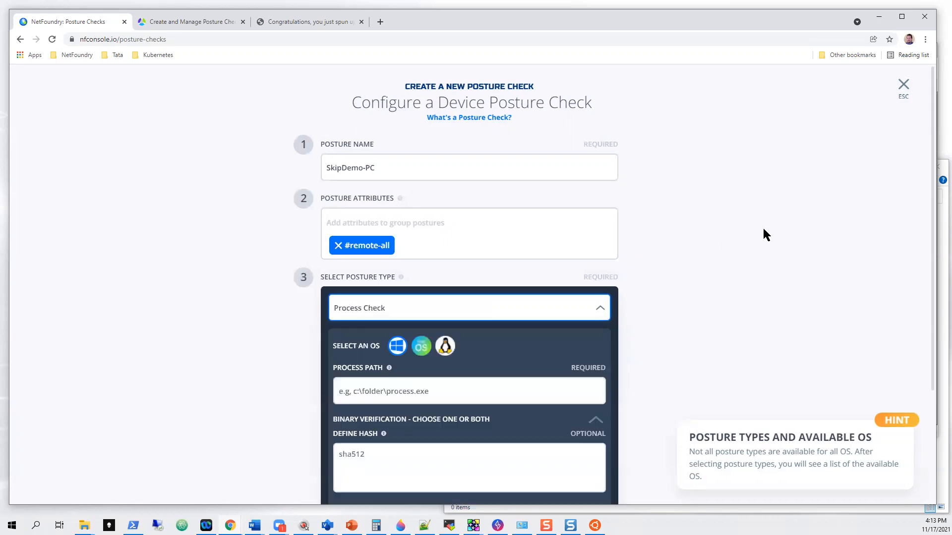
key("alt+Tab")
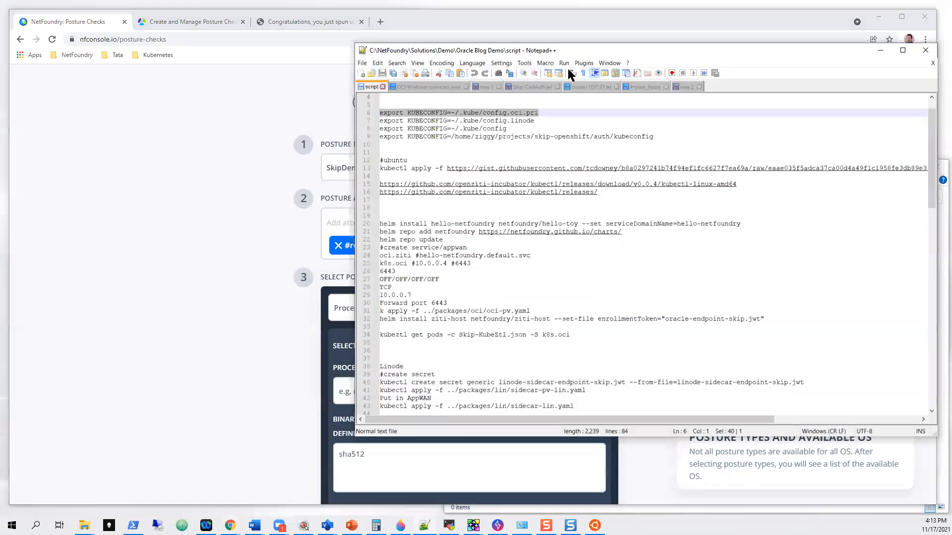
key("alt+Tab")
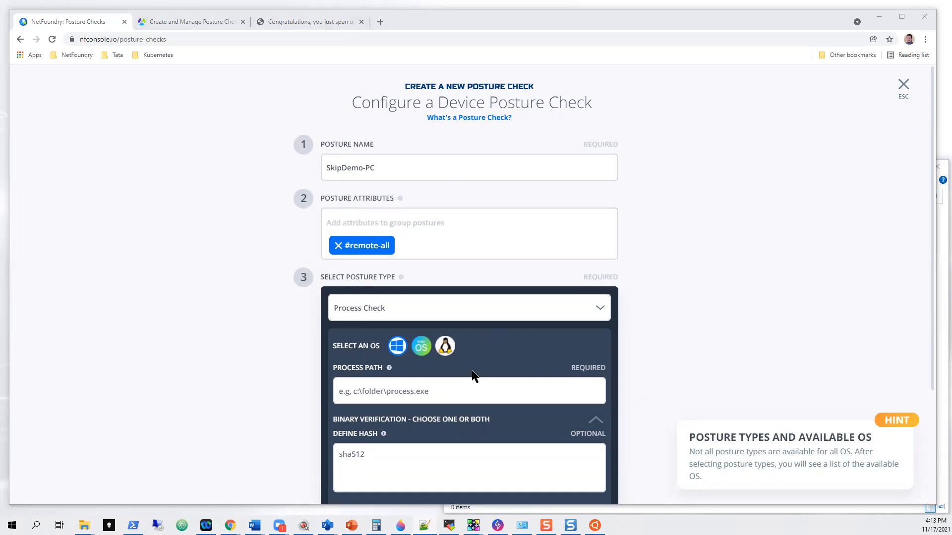
- Choose Windows for the process check and set the process path to C:\Program Files\Sublime Text\sublime_text.exe
left_click(464, 389)
left_click(399, 349)
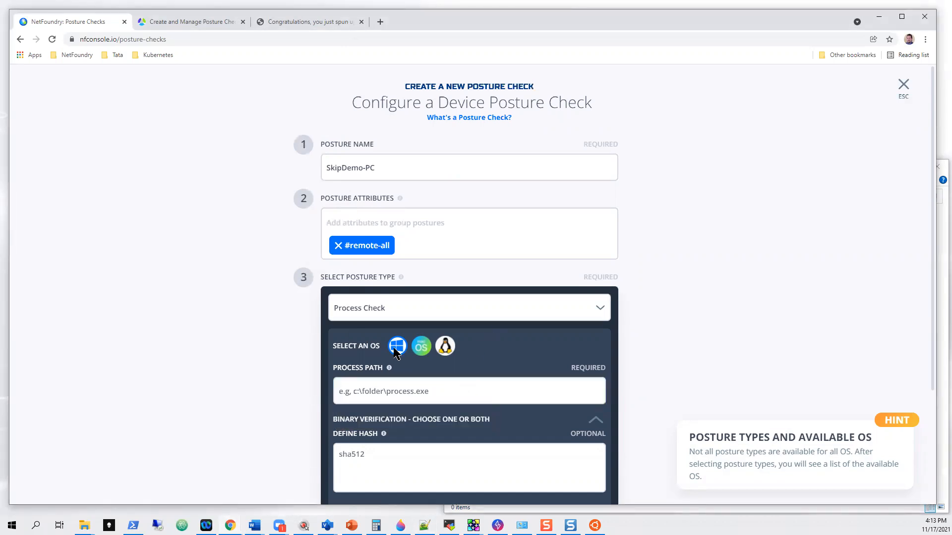
left_click(420, 348)
left_click(447, 347)
left_click(404, 347)
left_click(398, 389)
key("Down")
key("Return")
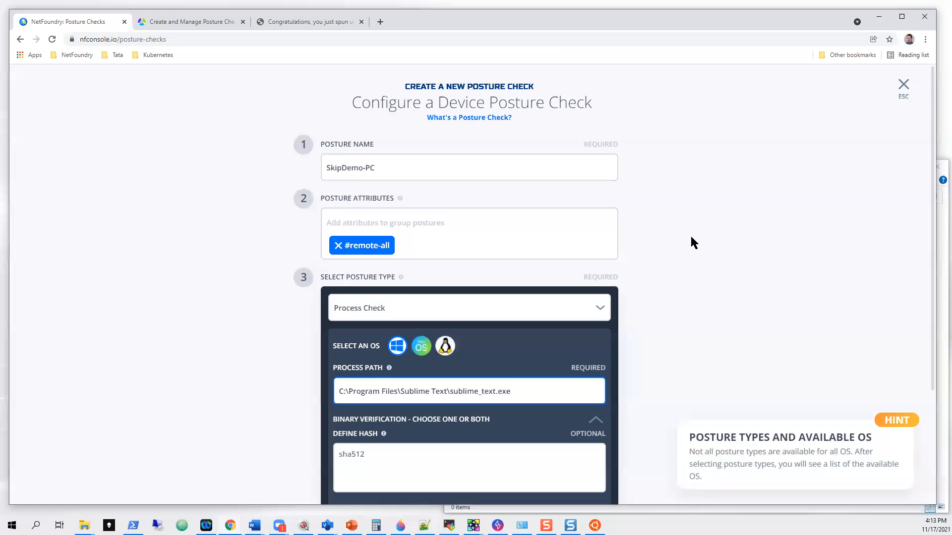
- Review the process check settings and create the posture check, leaving the hash and signer thumbprint empty
scroll(691, 236, "down", 3)
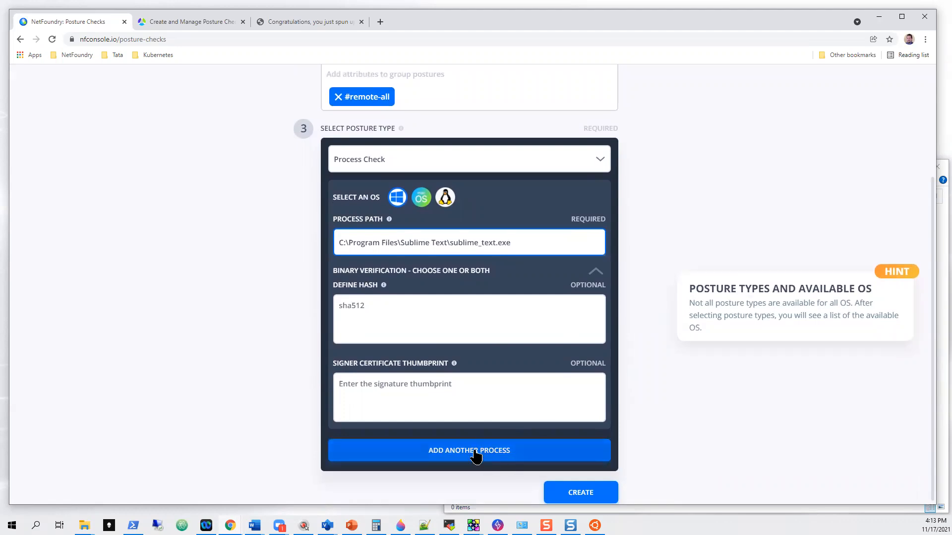
key("ctrl")
key("ctrl")
scroll(622, 414, "up", 1)
scroll(622, 414, "up", 3)
scroll(620, 419, "down", 3)
left_click(578, 493)
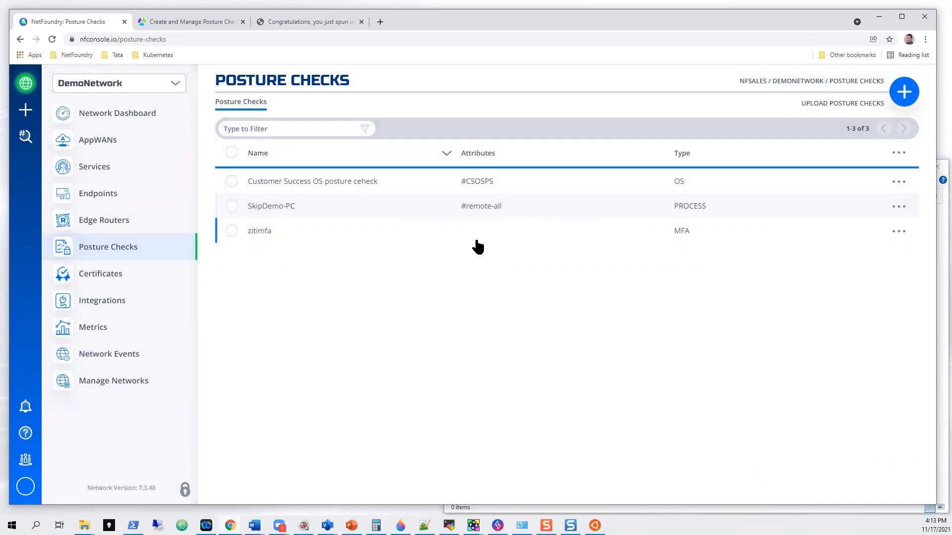
- Switch to the Ubuntu terminal and rerun the previous command to test access to the HelloWorld service
left_click(595, 526)
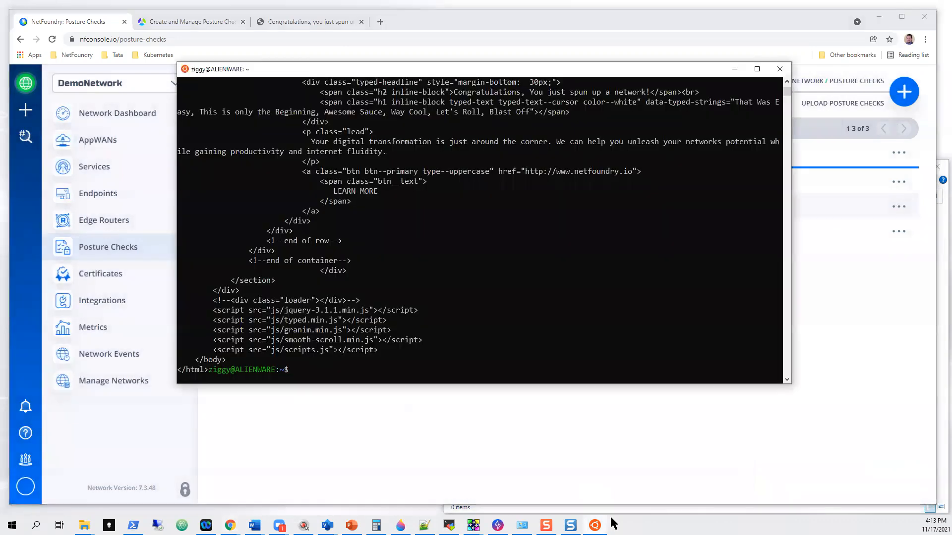
key("Up")
key("Return")
- Return to the browser, open the AppWAN DemoAppWAN-Skip for editing and add the posture attribute #remote-all
left_click(883, 285)
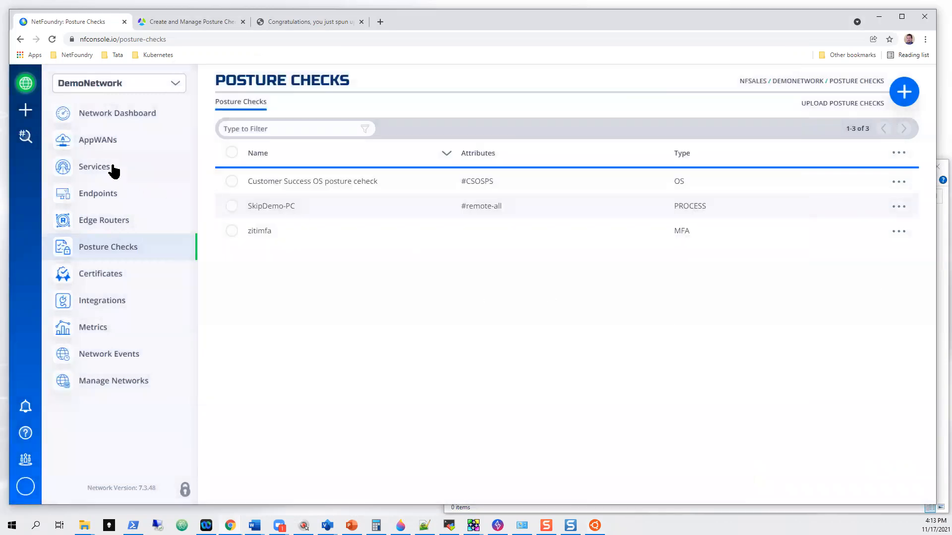
left_click(102, 139)
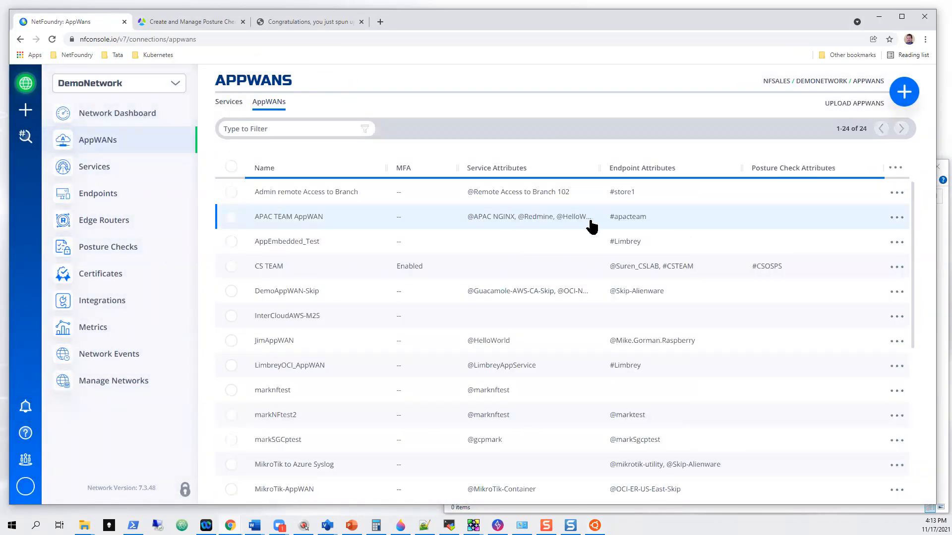
left_click(303, 297)
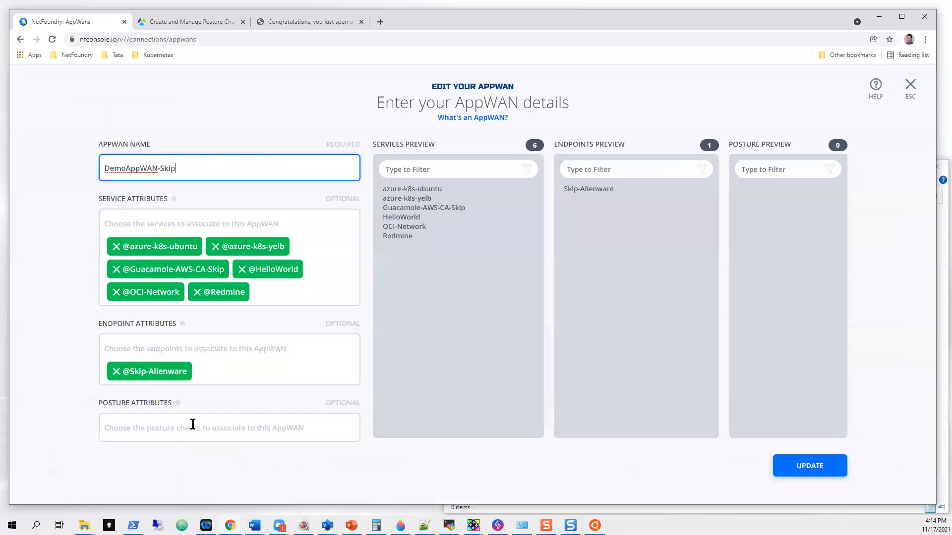
left_click(179, 425)
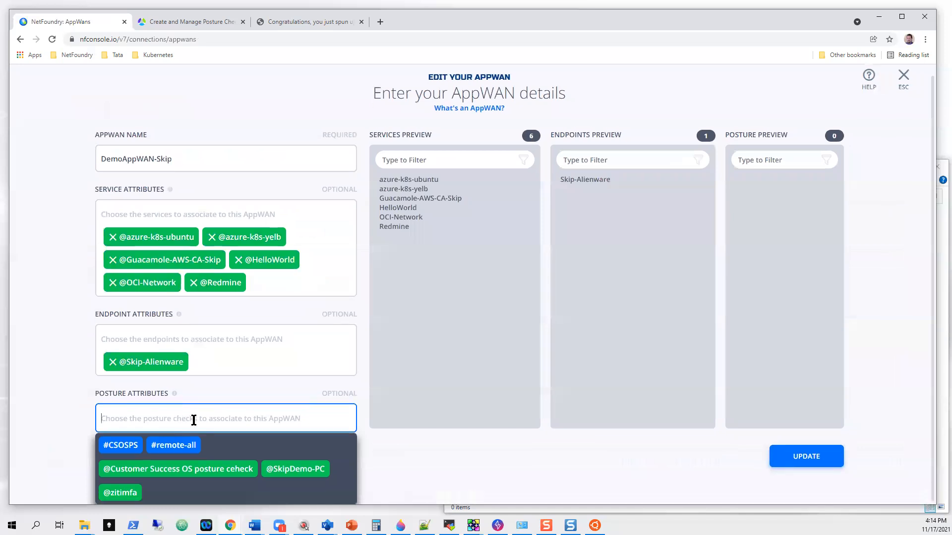
left_click(171, 448)
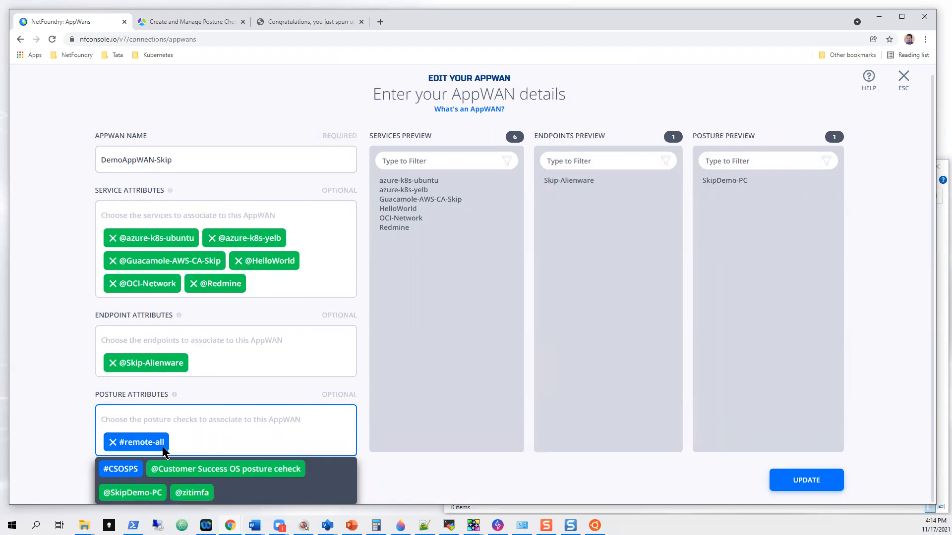
left_click(113, 443)
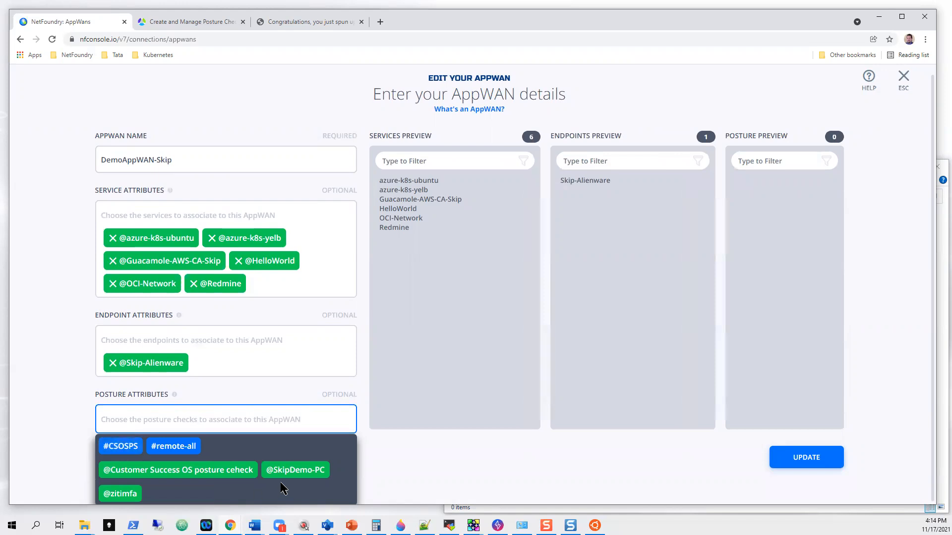
left_click(298, 471)
left_click(63, 366)
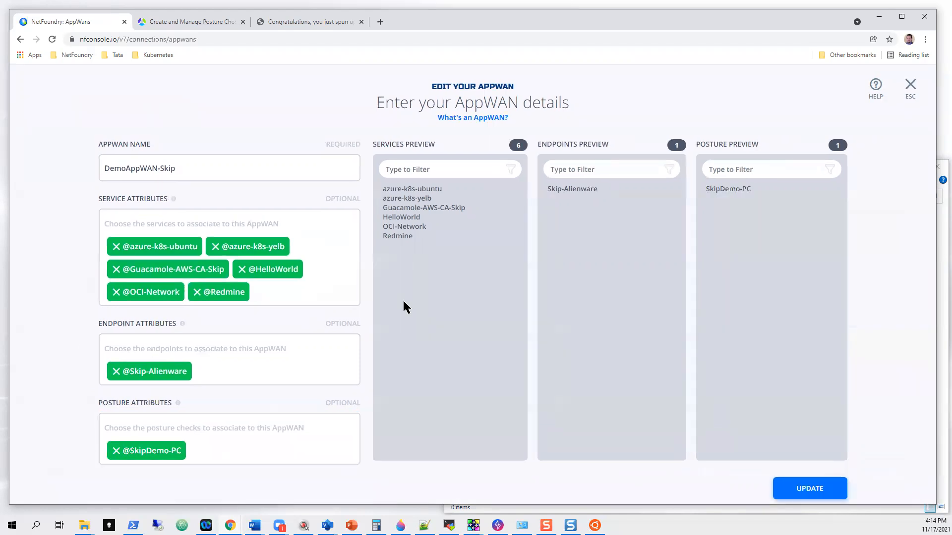
left_click_drag(769, 190, 711, 193)
left_click(116, 451)
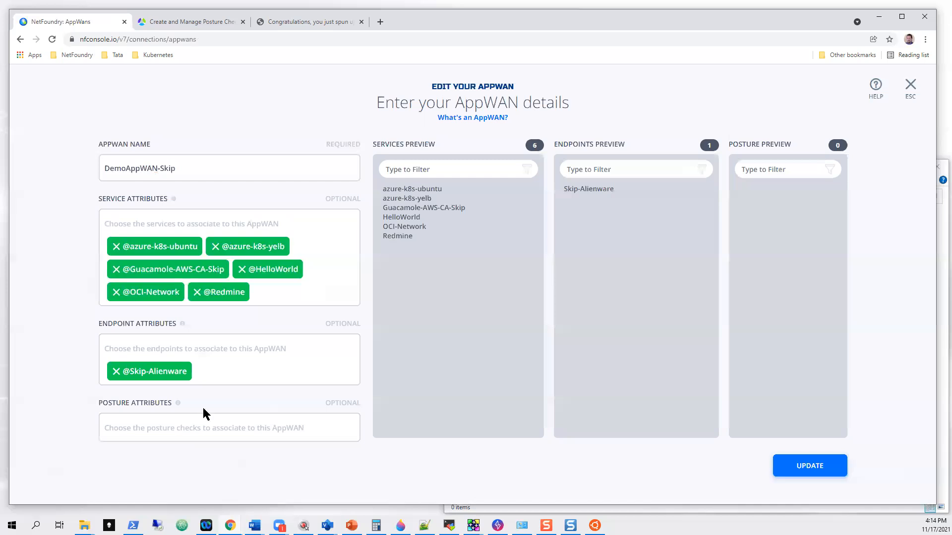
left_click(198, 421)
left_click(178, 454)
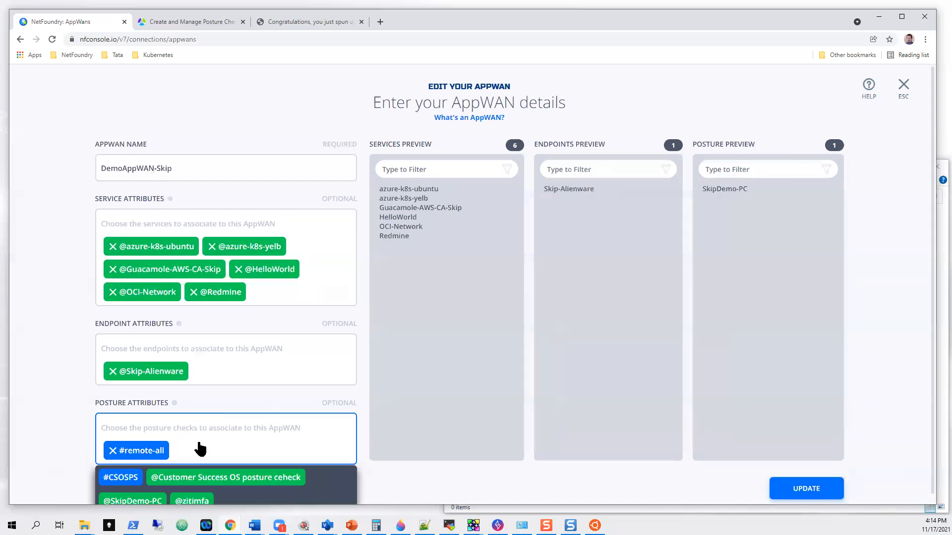
left_click(69, 325)
left_click_drag(738, 189, 729, 190)
key("Escape")
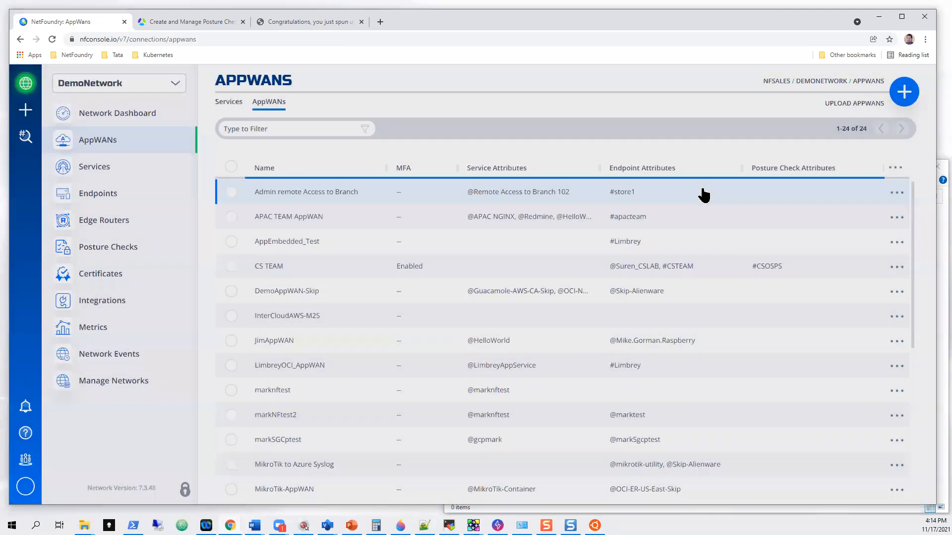
left_click(303, 293)
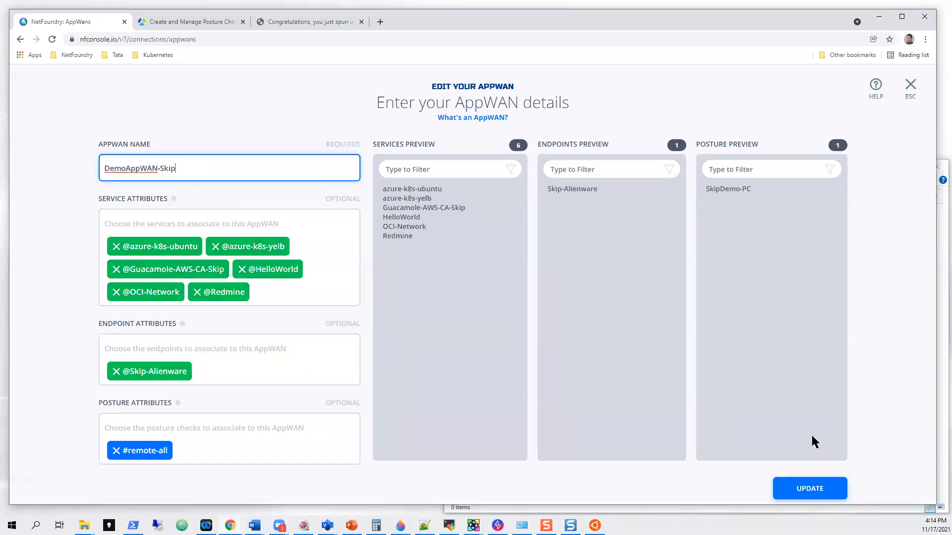
left_click(811, 491)
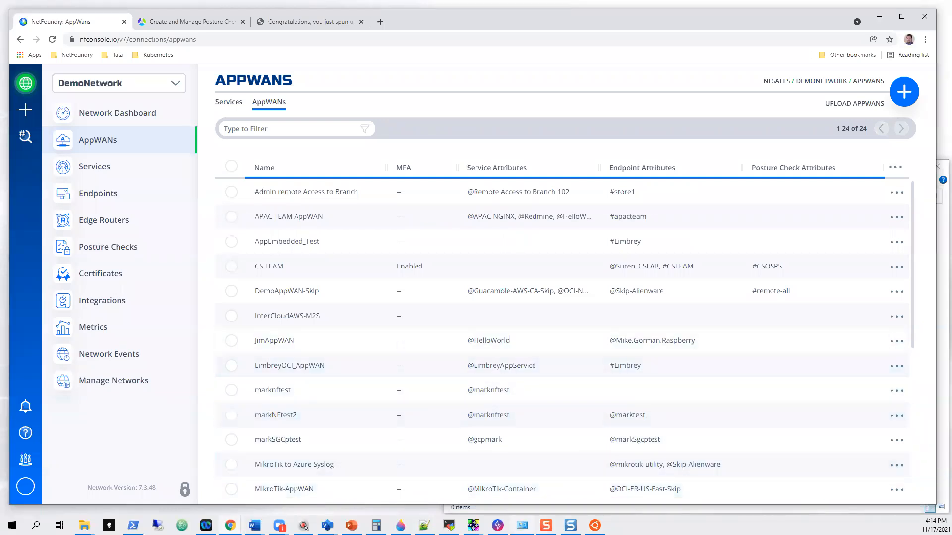
- View the Skip-Alienware identity's services in Ziti Desktop Edge and rerun curl 2.4.6.8 in the Ubuntu terminal
left_click(498, 525)
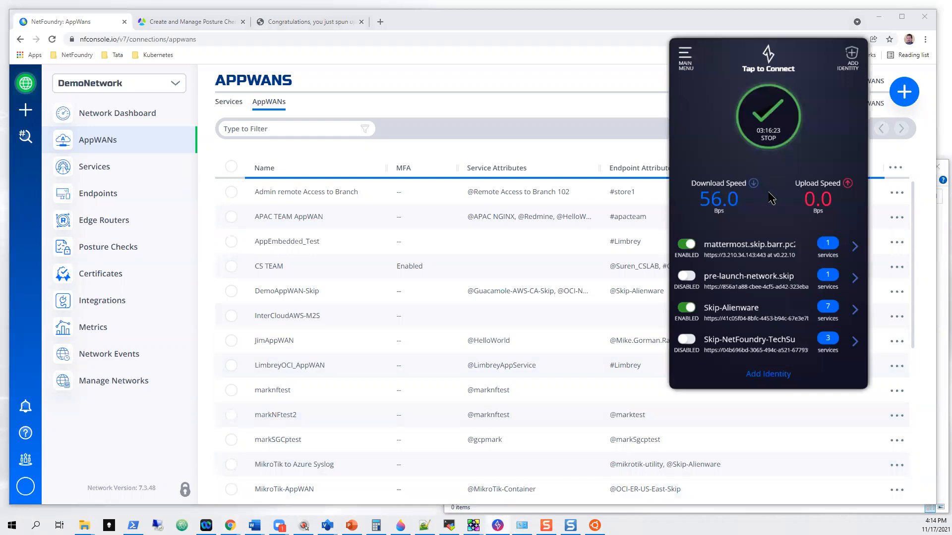
left_click(746, 309)
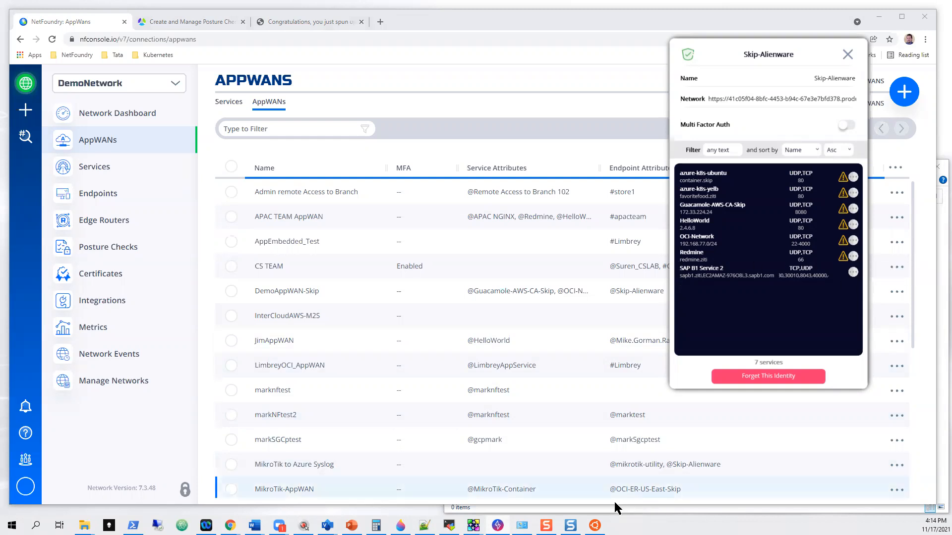
left_click(595, 526)
key("Up")
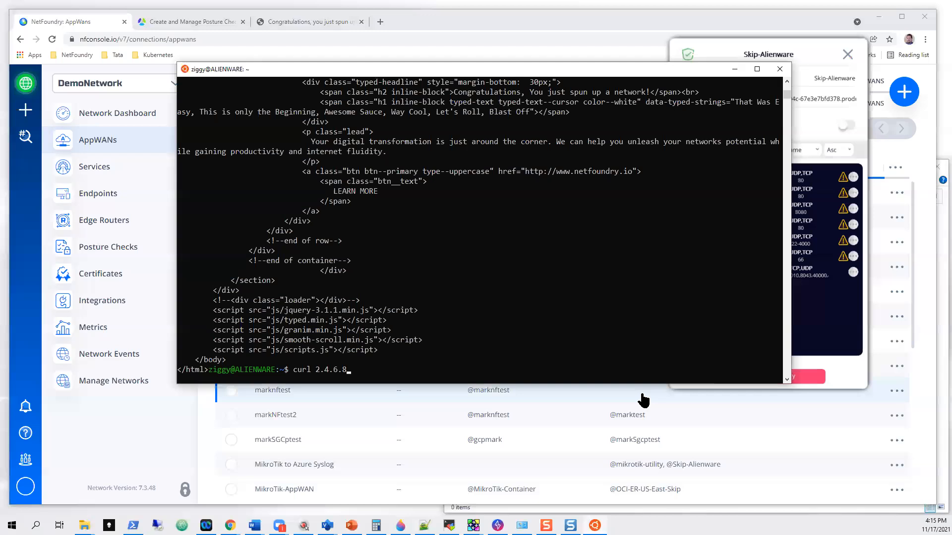
key("Return")
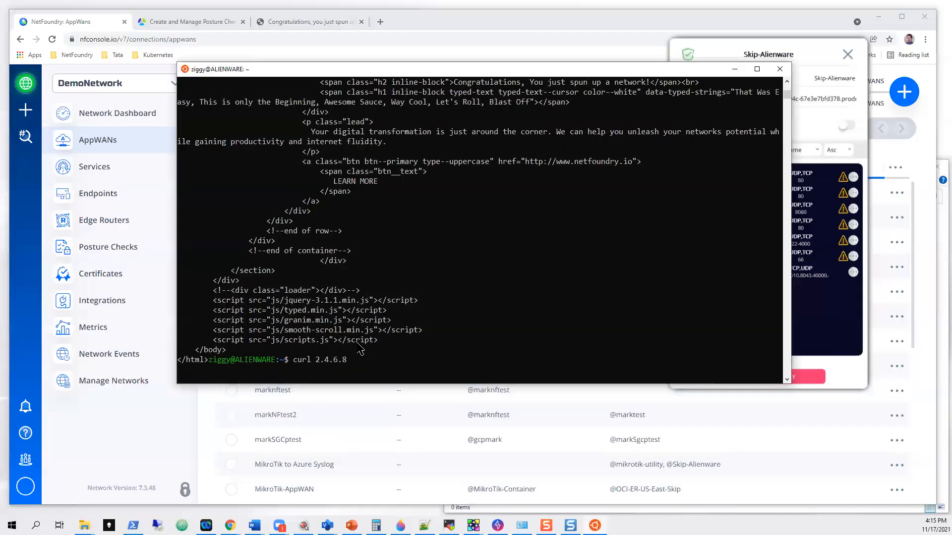
- Reload the Hello World page at 2.4.6.8 in the browser and return to the terminal to check the curl request
left_click(326, 20)
left_click(51, 39)
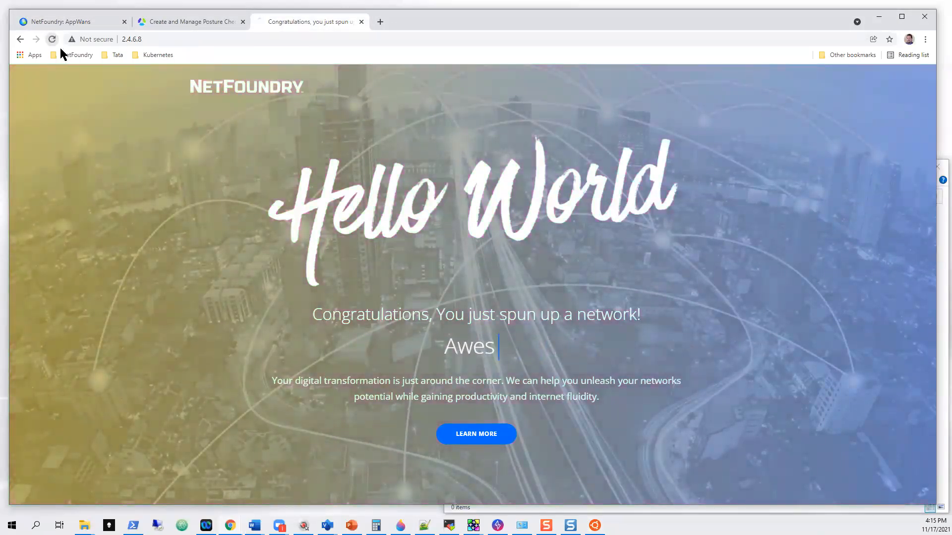
mouse_move(595, 525)
left_click(546, 456)
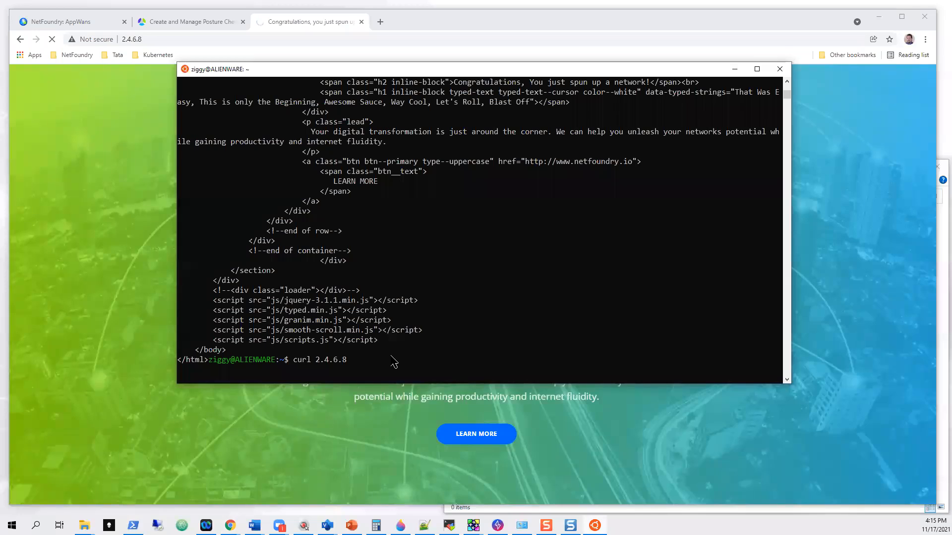
- Show the posture check warning details of the Redmine service in Ziti Desktop Edge, and close them and the identity details
left_click(498, 525)
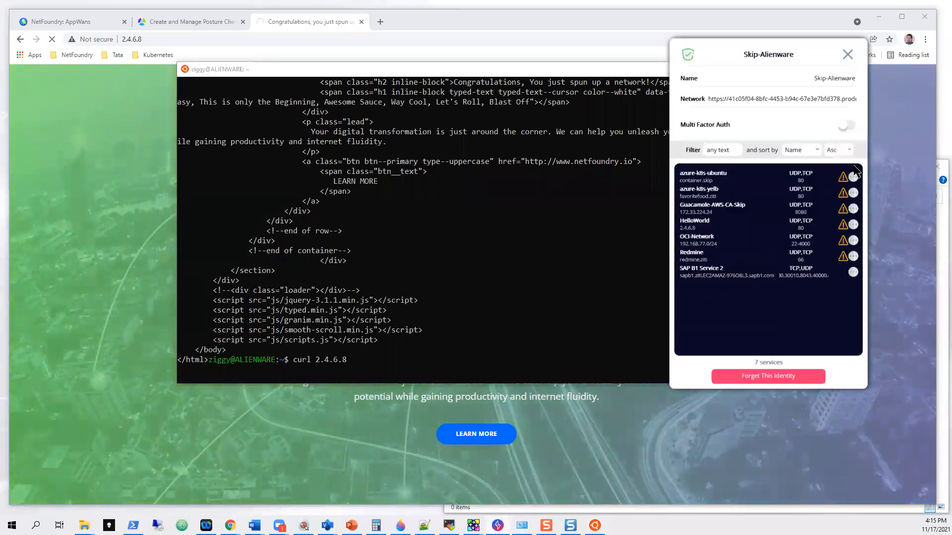
left_click(843, 258)
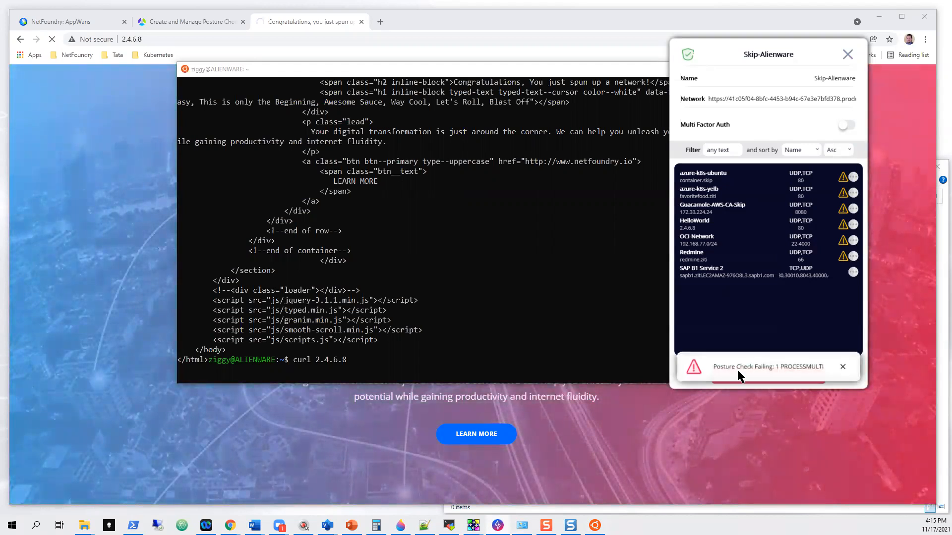
left_click(842, 367)
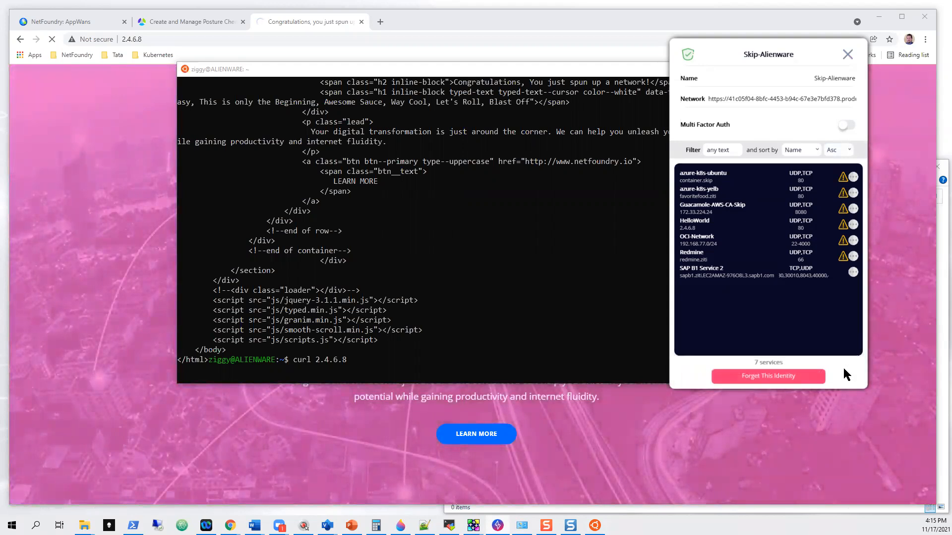
left_click(842, 56)
- Stop loading the Hello World page in the browser, and start Sublime Text and leave it running minimized
left_click(320, 22)
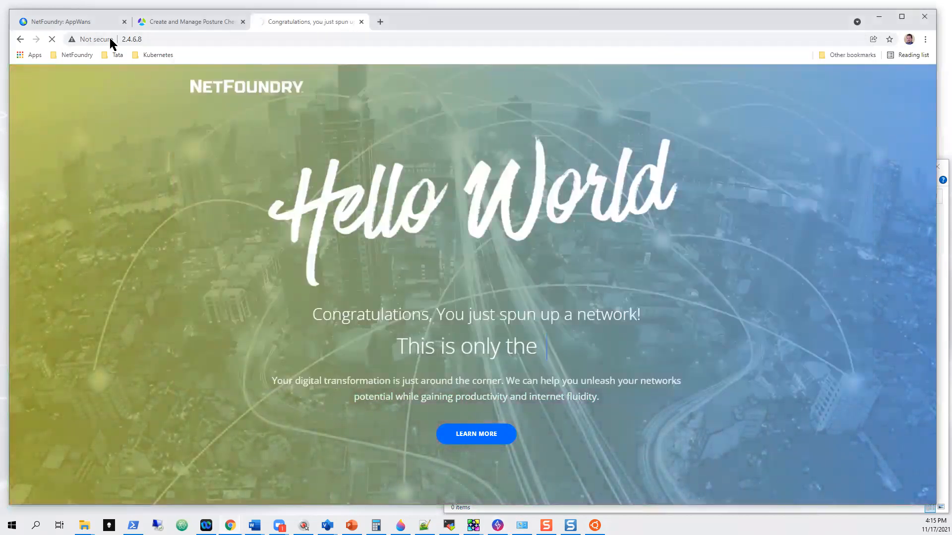
left_click(49, 38)
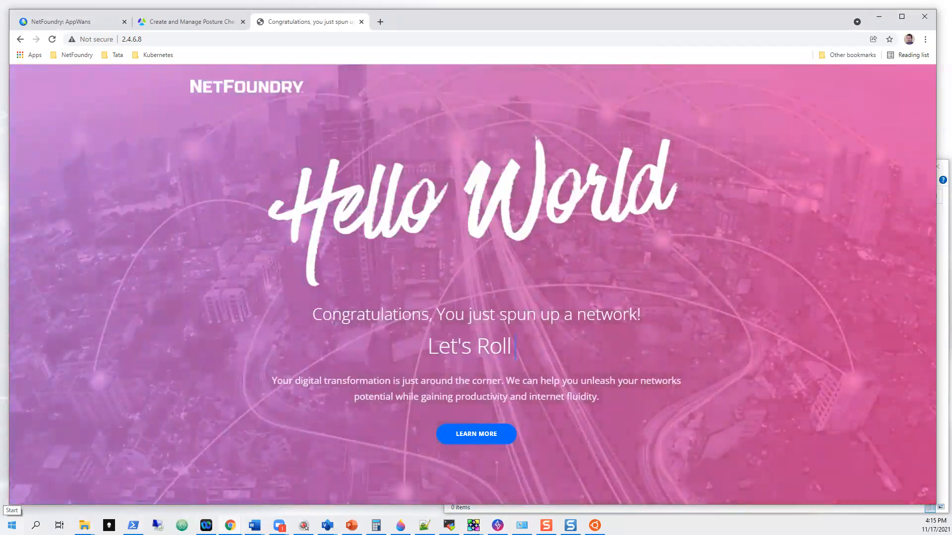
left_click(12, 525)
left_click(69, 230)
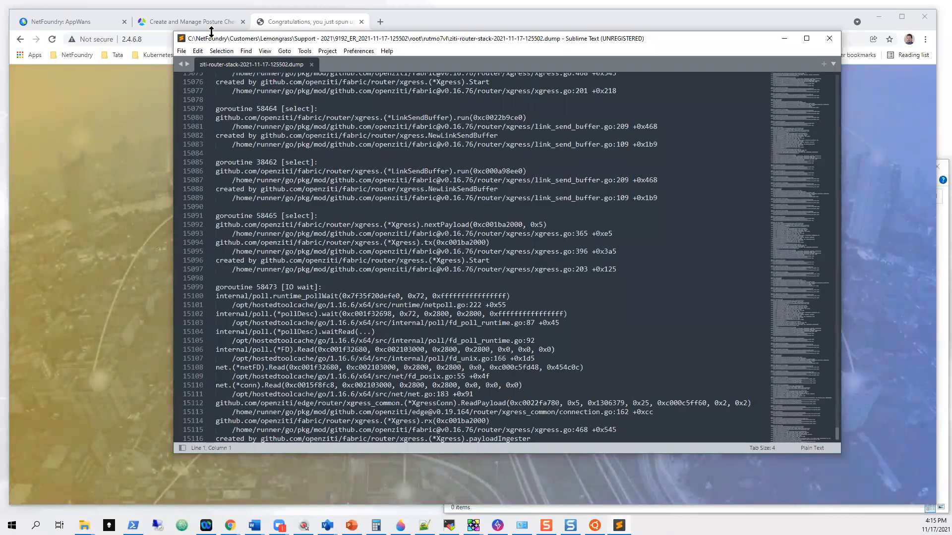
left_click_drag(248, 40, 352, 52)
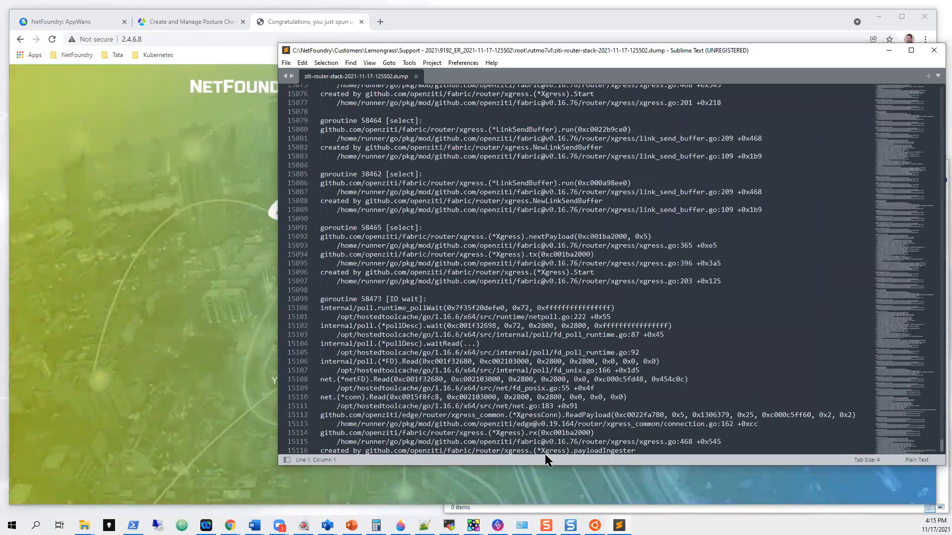
left_click(888, 50)
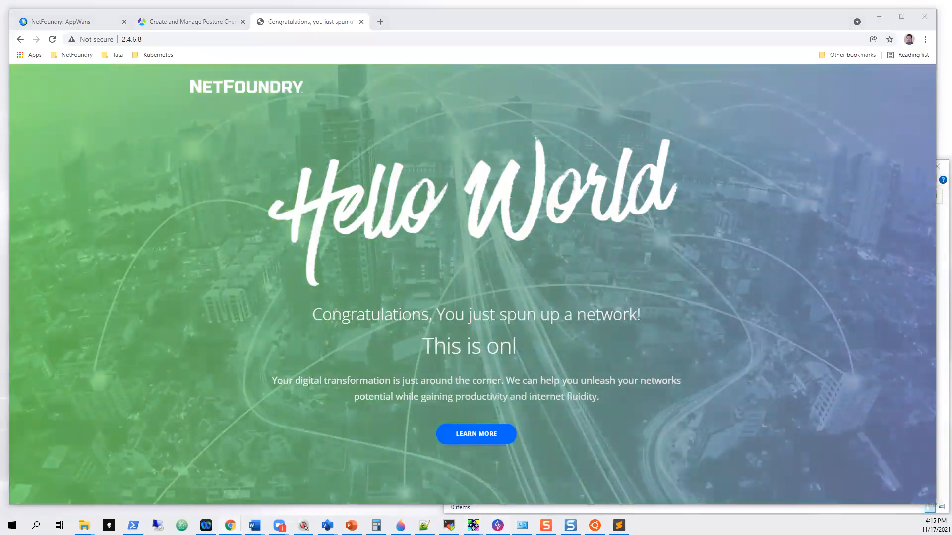
- Bring up Ziti Desktop Edge and rerun the previous curl command in the Ubuntu terminal to test access with Sublime Text running
left_click(498, 525)
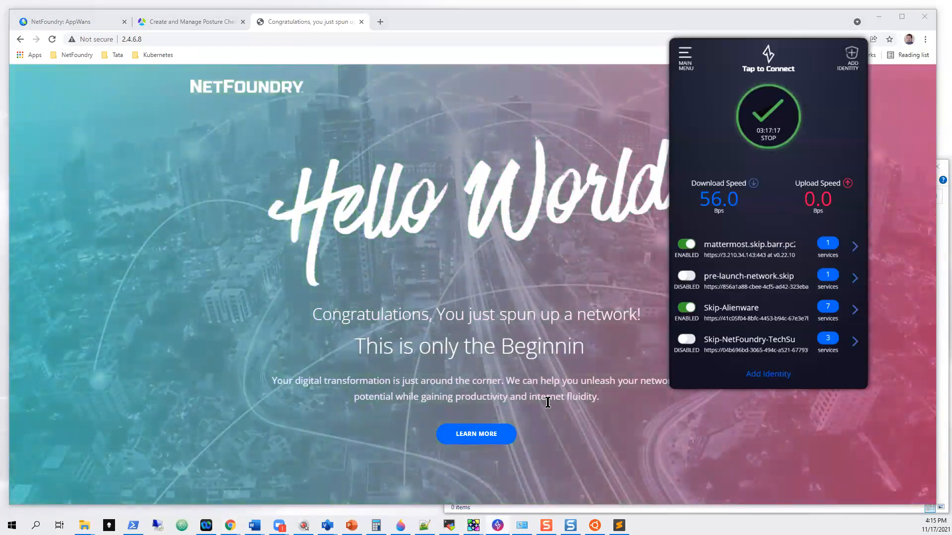
mouse_move(595, 525)
left_click(597, 508)
key("Up")
key("Return")
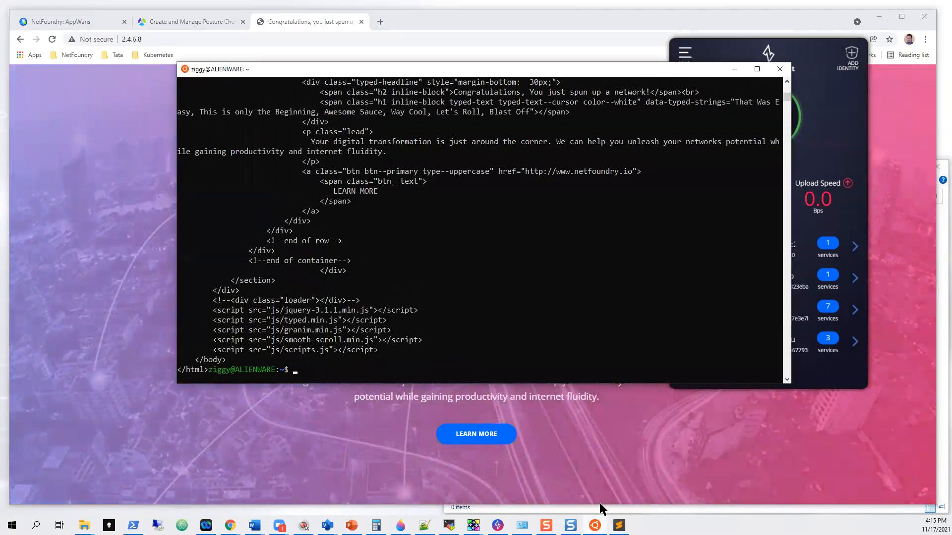
- Examine the services of the Skip-Alienware identity in Ziti Desktop Edge for posture check warnings
left_click(855, 100)
left_click(790, 341)
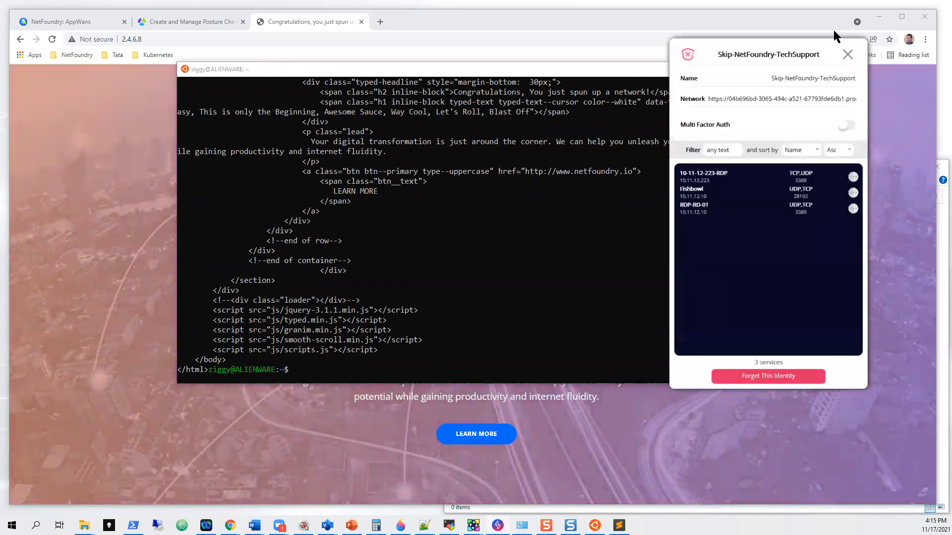
left_click(845, 57)
left_click(765, 318)
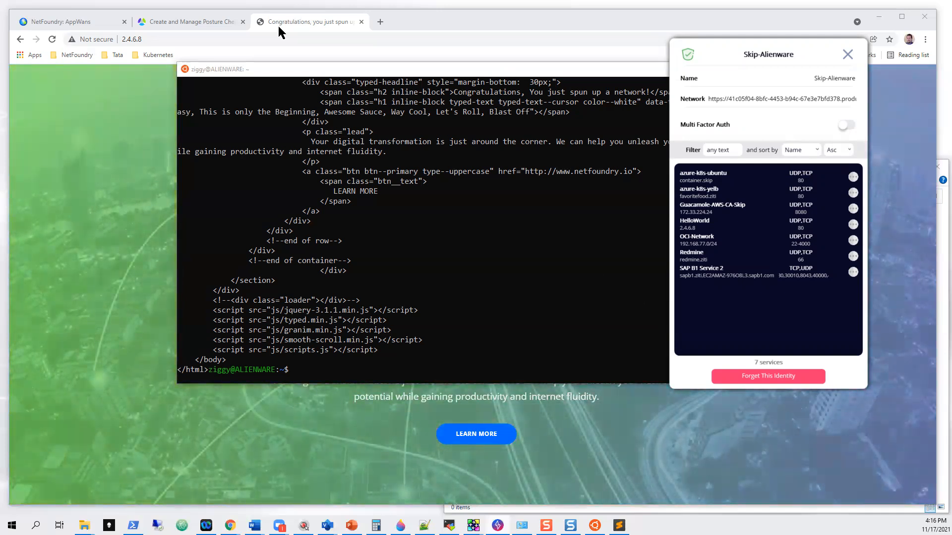
- Return to the NetFoundry console, start a new posture check and review the available posture types without choosing one
left_click(60, 22)
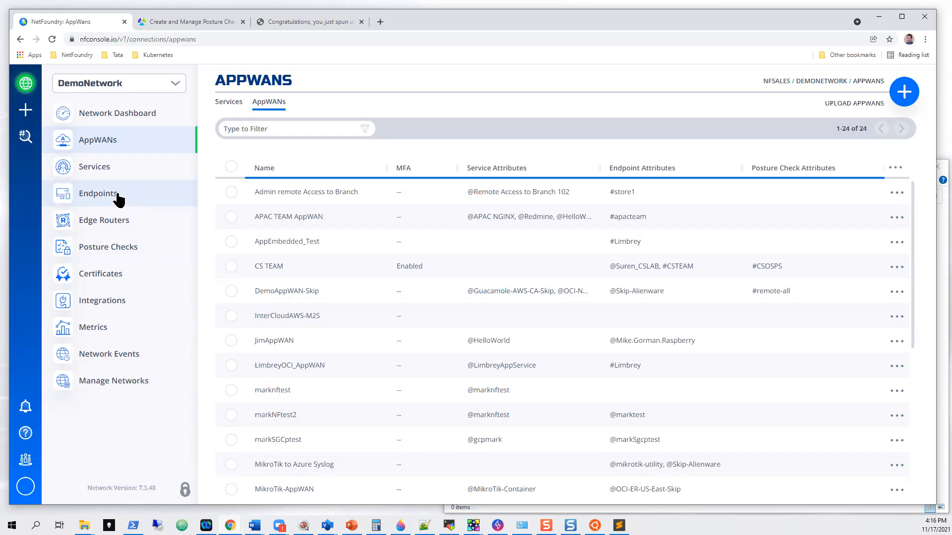
left_click(108, 249)
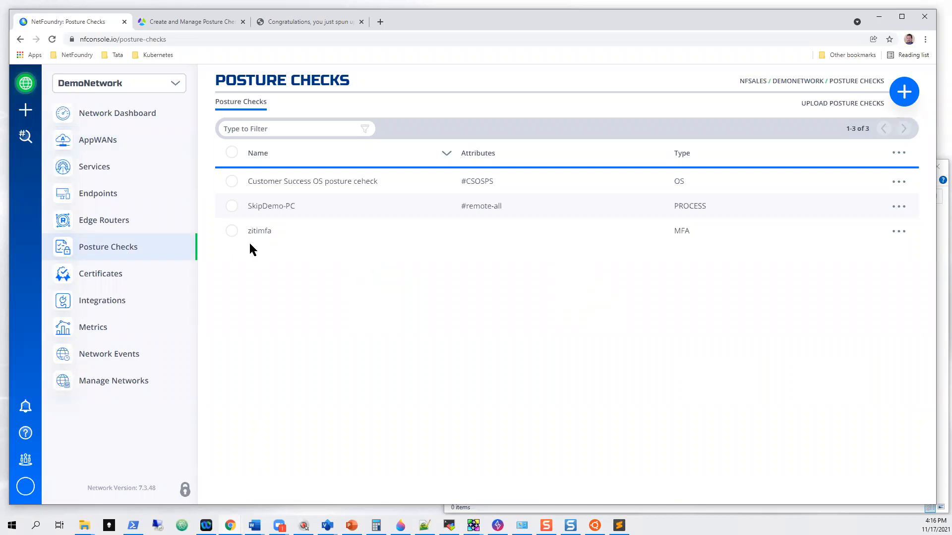
left_click(905, 96)
left_click(430, 290)
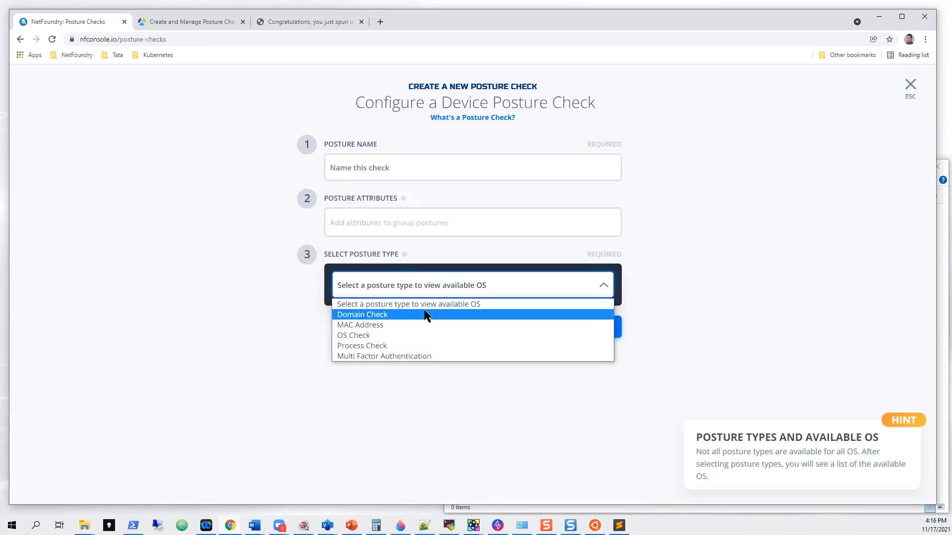
left_click(871, 284)
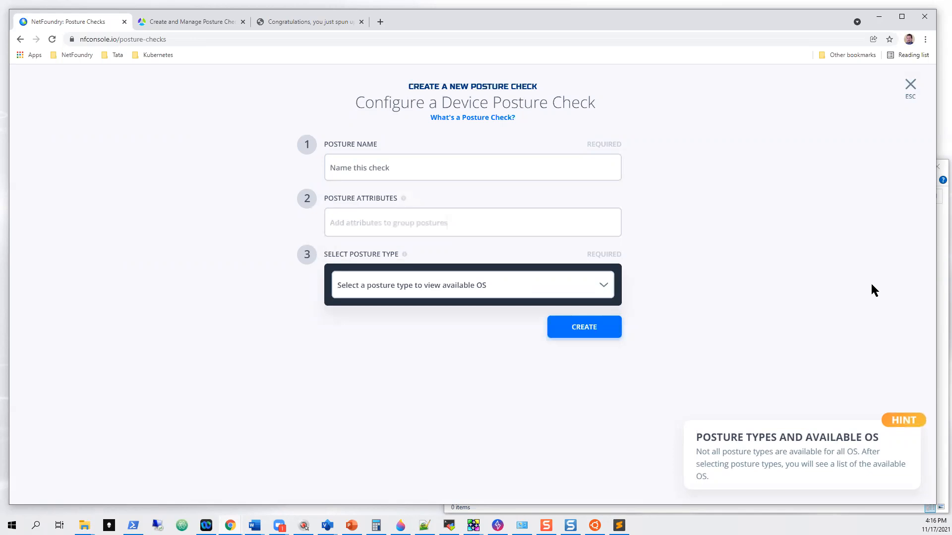